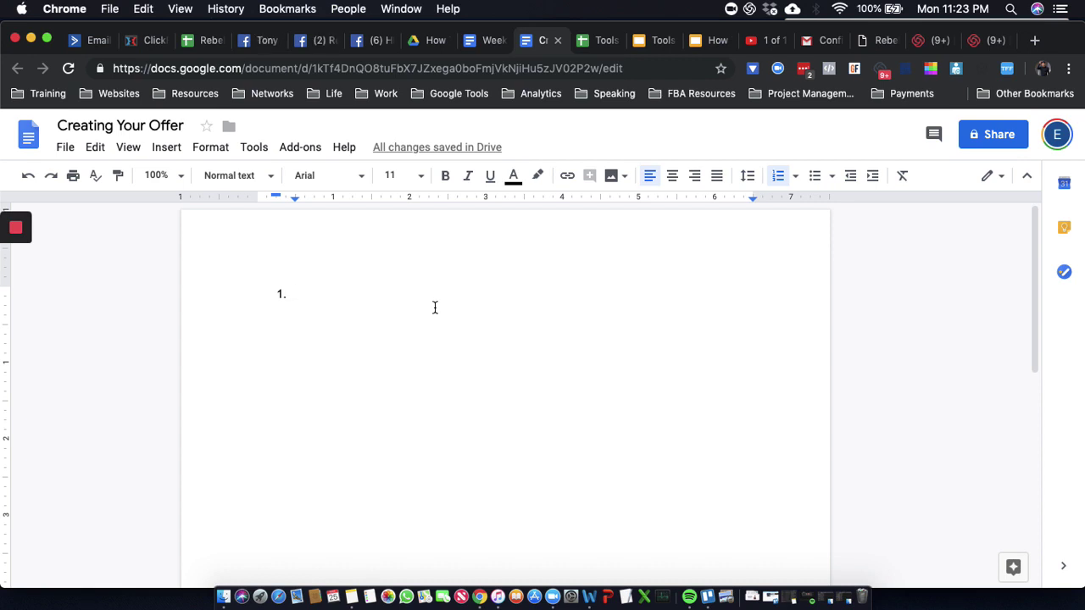
Write "Identify a problem that you solve." as numbered item 1.
{"action": "type", "text": "Ind"}
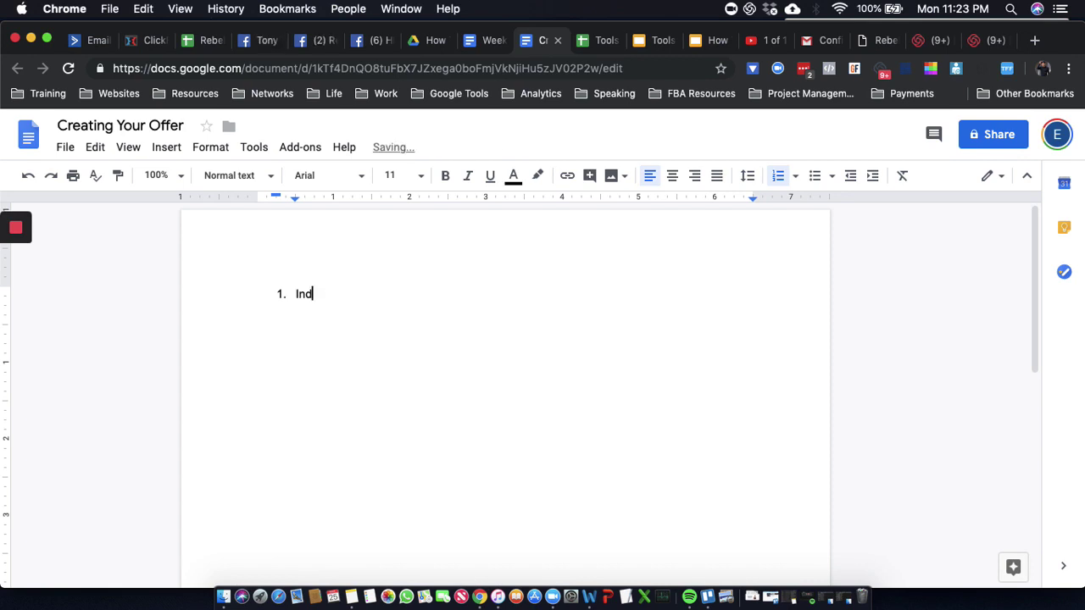
{"action": "key", "text": "BackSpace"}
{"action": "key", "text": "BackSpace"}
{"action": "type", "text": "dentify a problem that you solve"}
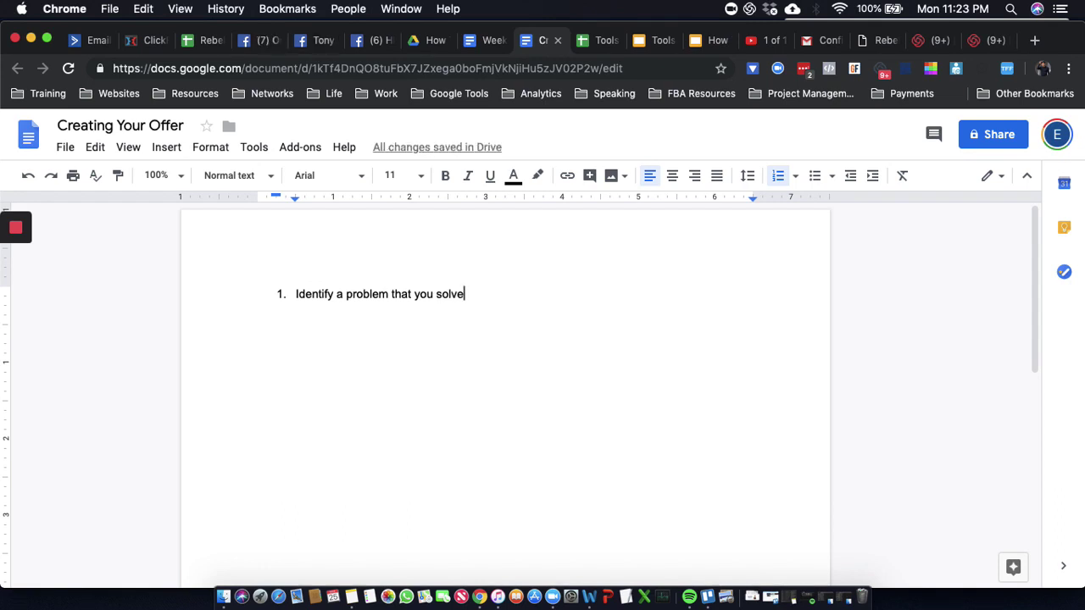
{"action": "type", "text": "."}
Add an indented sub-item a under item 1 reading "What kind of problems do you ideal client have.".
{"action": "key", "text": "Return"}
{"action": "key", "text": "Tab"}
{"action": "type", "text": "Waht"}
{"action": "key", "text": "BackSpace"}
{"action": "key", "text": "BackSpace"}
{"action": "key", "text": "BackSpace"}
{"action": "key", "text": "BackSpace"}
{"action": "type", "text": "hat "}
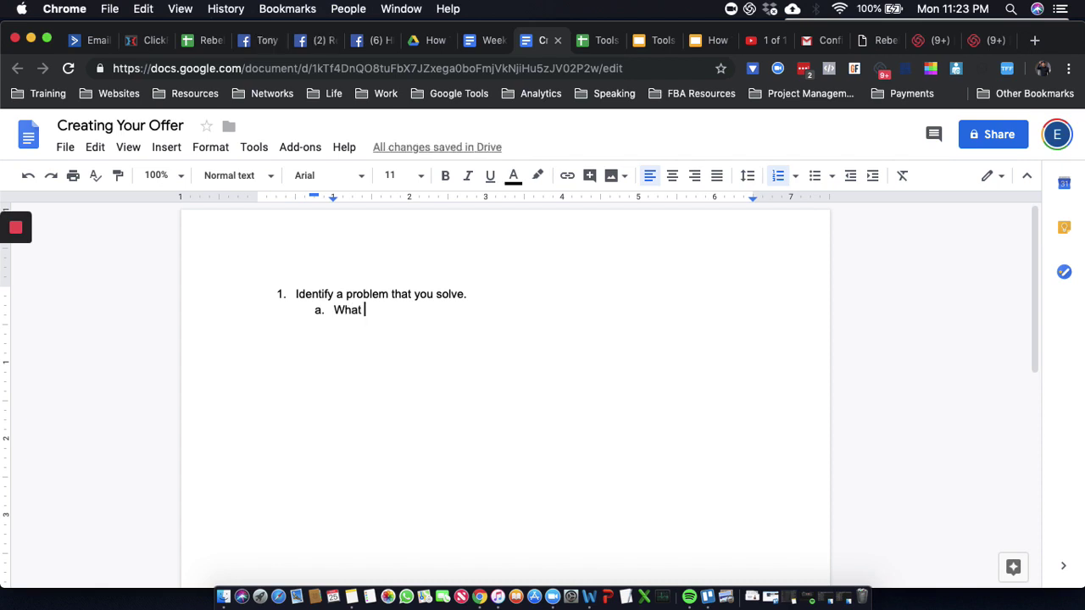
{"action": "type", "text": "kind of problems do you ideal "}
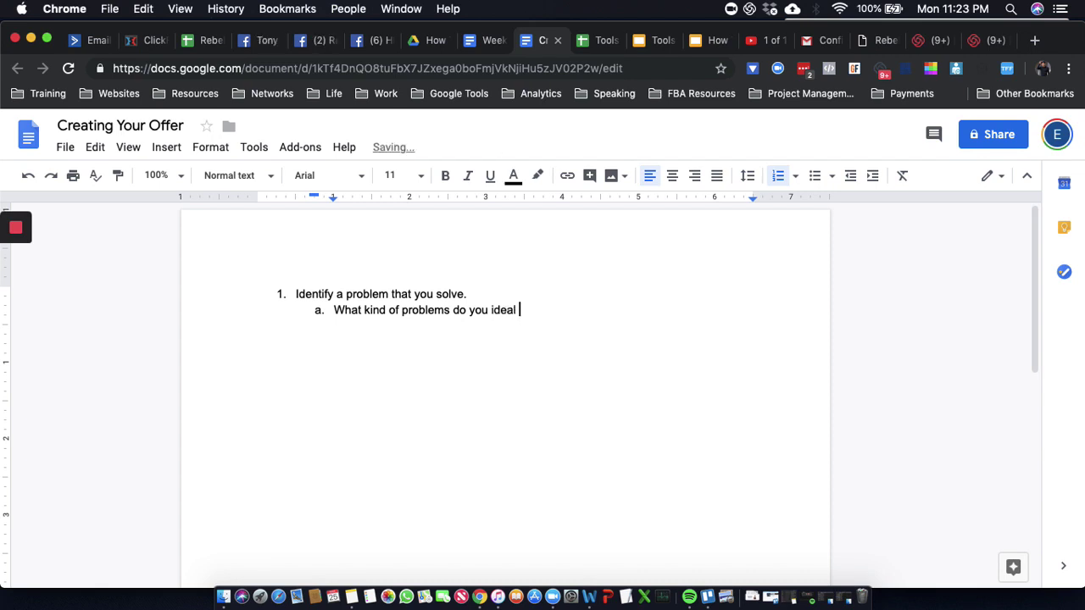
{"action": "type", "text": "client have"}
Add sub-item b under item 1 reading "Big problems.".
{"action": "key", "text": "Return"}
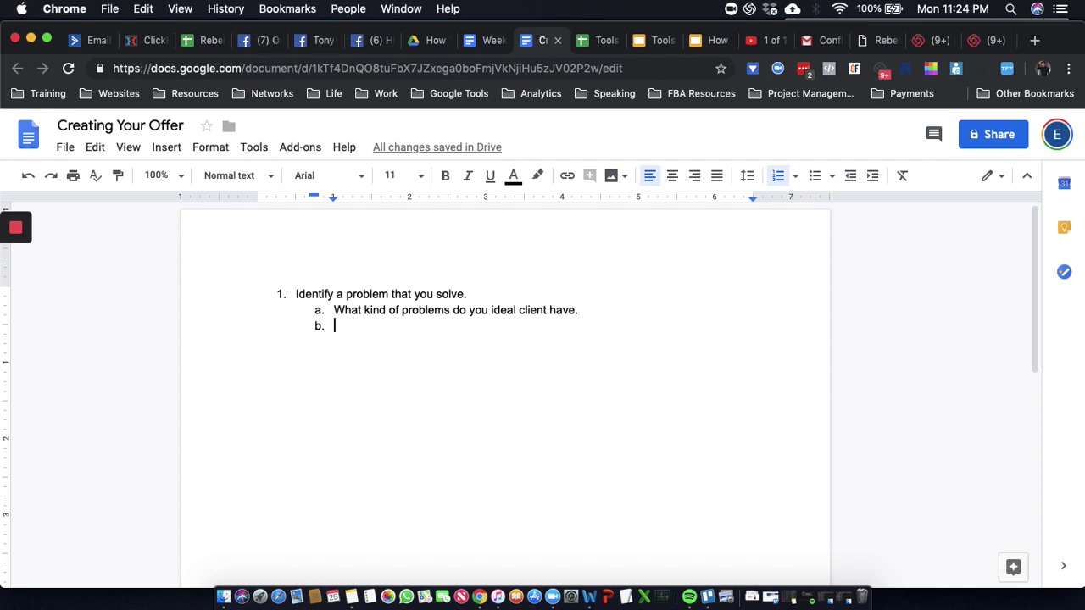
{"action": "type", "text": "Big "}
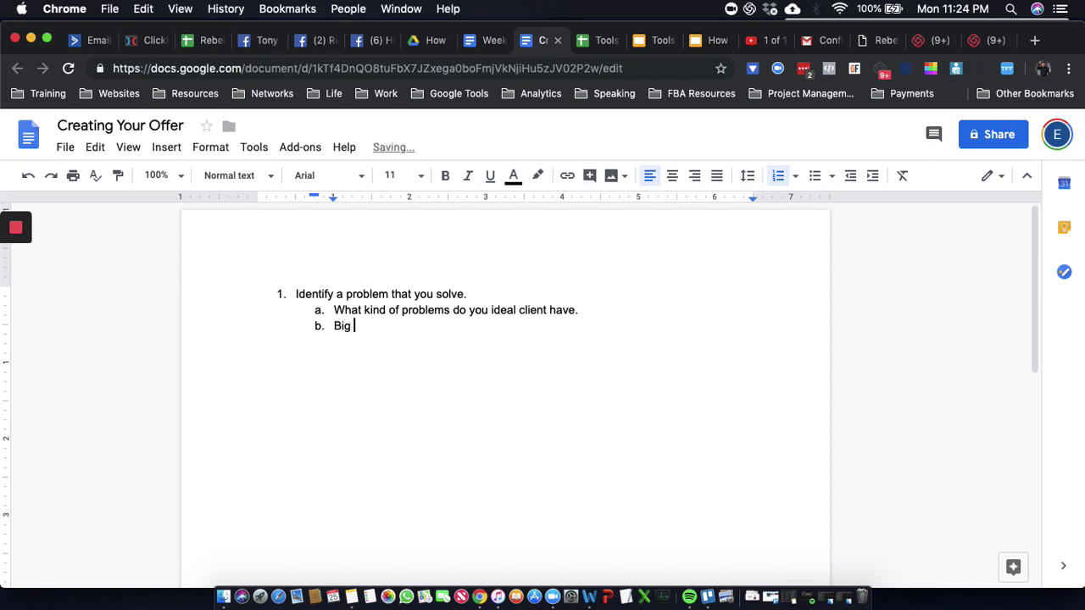
{"action": "type", "text": "problems"}
{"action": "key", "text": "Return"}
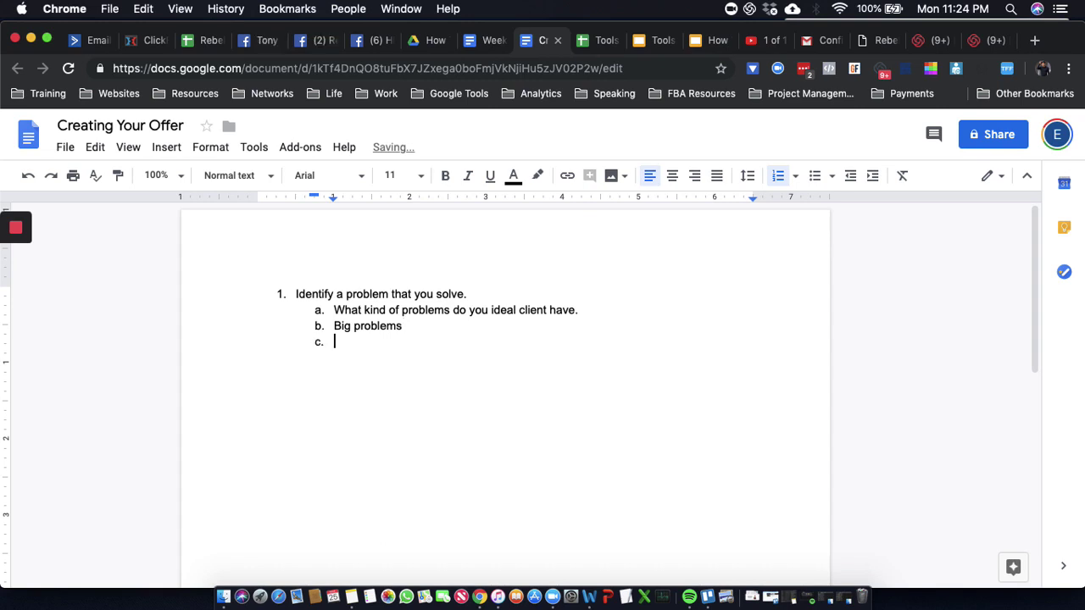
{"action": "key", "text": "BackSpace"}
{"action": "key", "text": "BackSpace"}
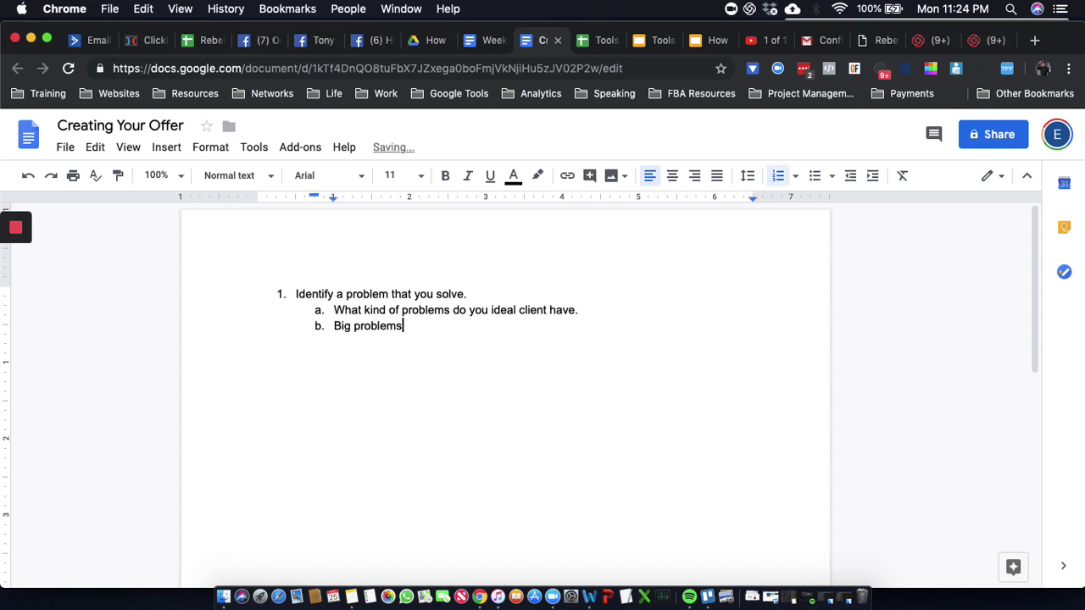
{"action": "type", "text": "."}
Add sub-items c and d under item 1 reading "Make life easier." and "Make money.".
{"action": "key", "text": "Return"}
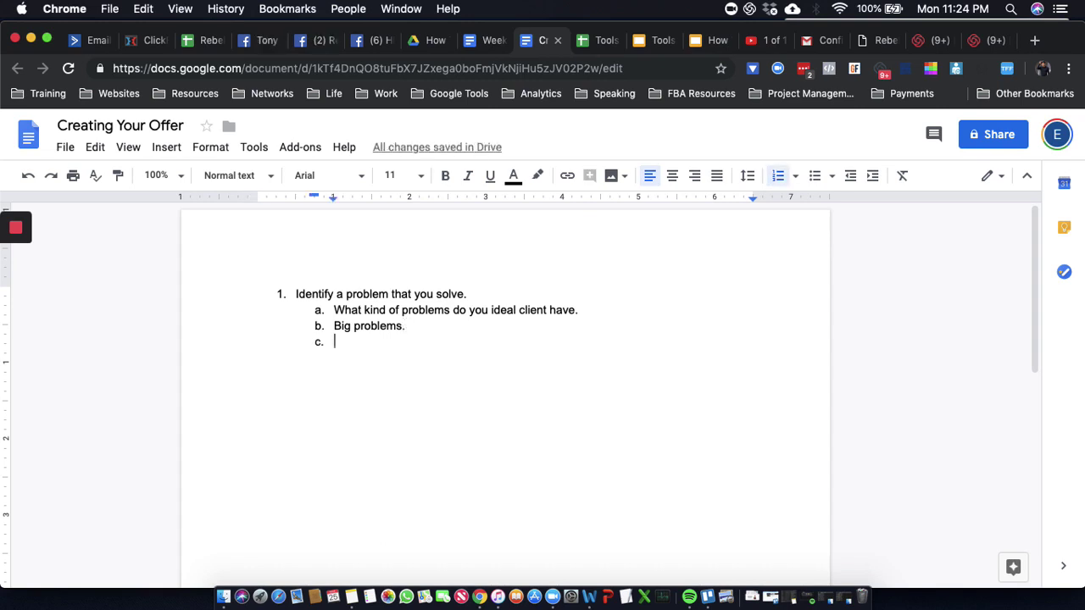
{"action": "type", "text": "Make lif"}
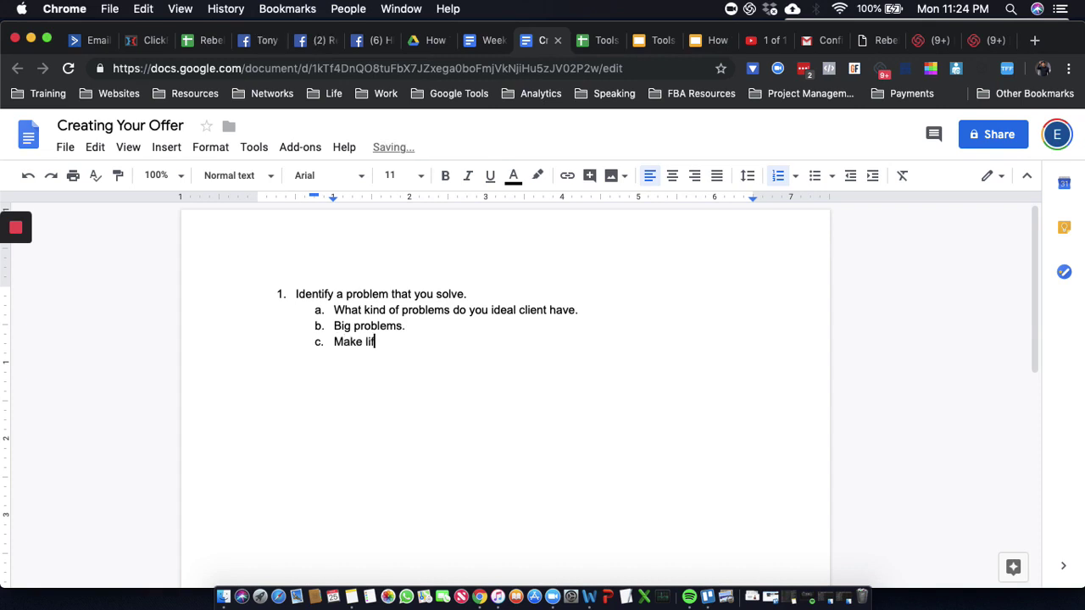
{"action": "type", "text": "e easier."}
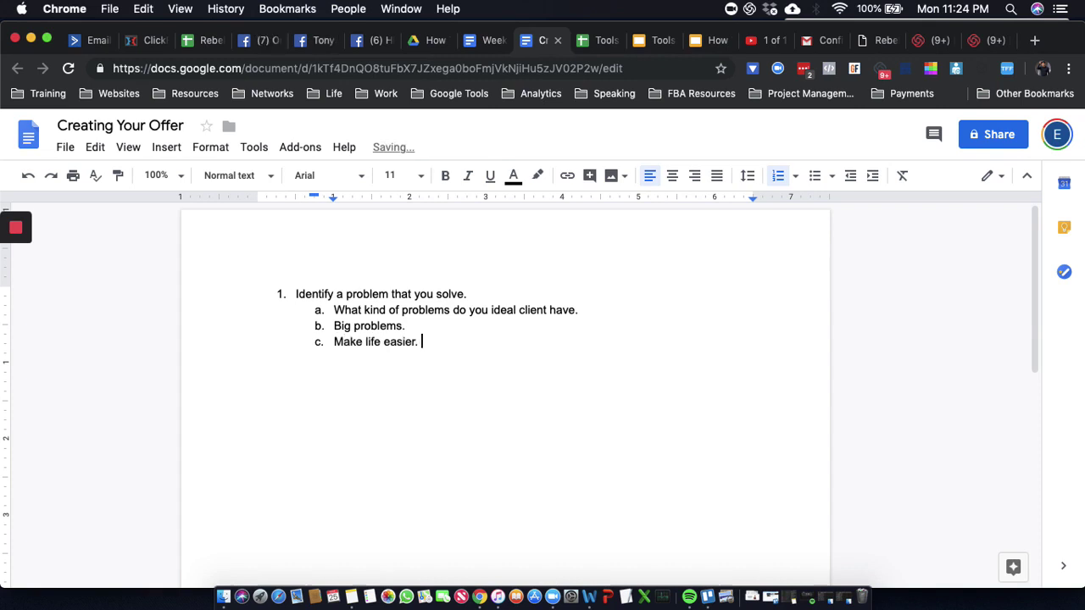
{"action": "key", "text": "Return"}
{"action": "type", "text": "Make moen"}
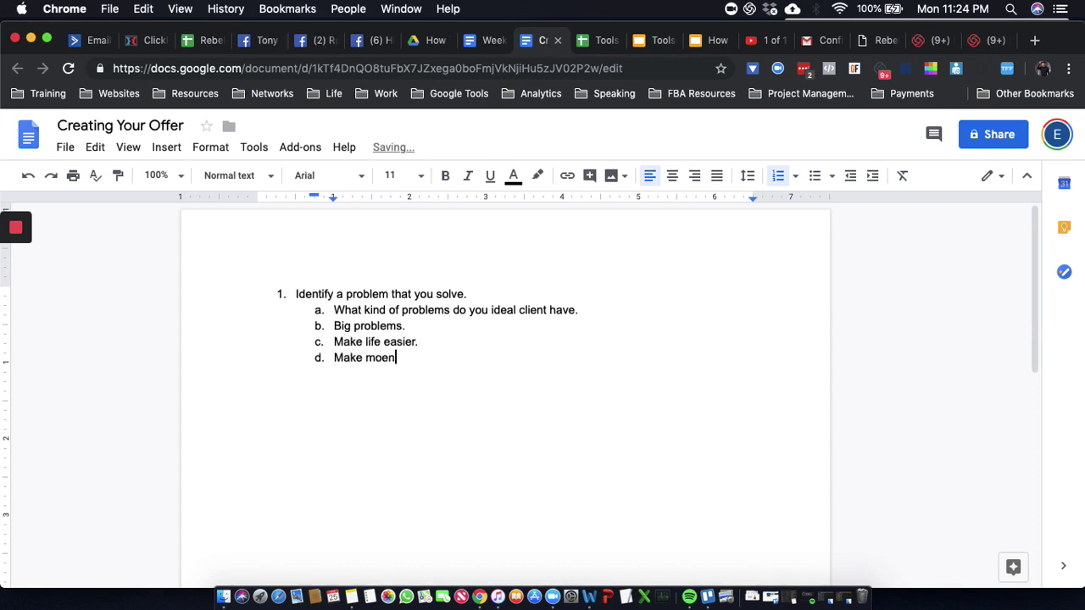
{"action": "key", "text": "BackSpace"}
{"action": "key", "text": "BackSpace"}
{"action": "type", "text": "ney."}
Add sub-item e reading "Give back time." and start an empty top-level item 2 below it.
{"action": "key", "text": "Return"}
{"action": "type", "text": "Give back "}
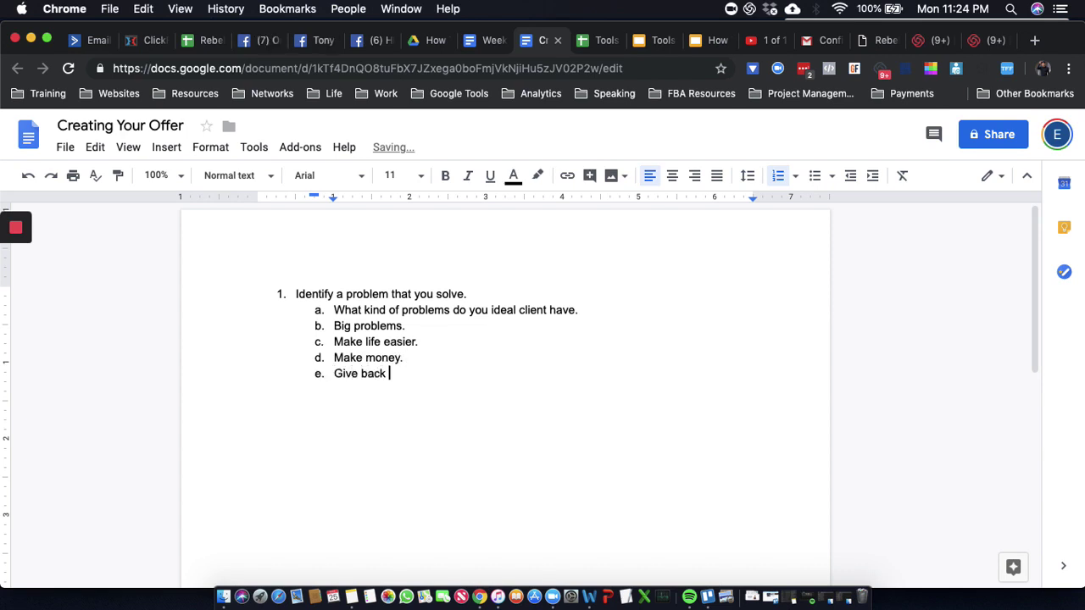
{"action": "type", "text": "time."}
{"action": "key", "text": "Return"}
{"action": "key", "text": "shift+Tab"}
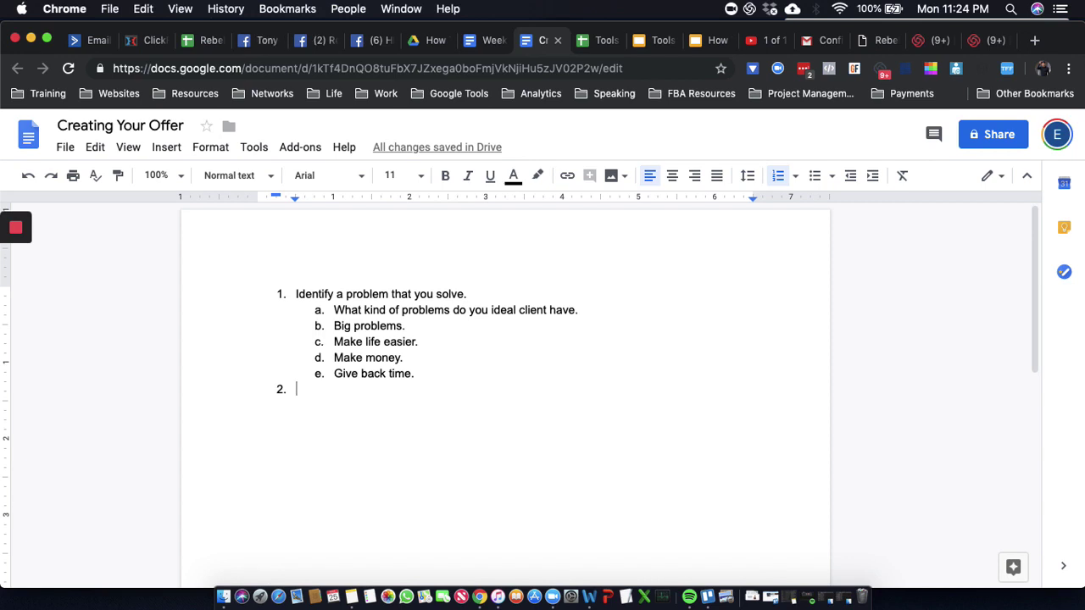
Insert sub-item f after "Give back time." reading "5-10 problems you can solve.", leaving no empty sub-item below it.
{"action": "left_click", "coordinate": [435, 374]}
{"action": "key", "text": "Return"}
{"action": "type", "text": "5-10 problems you can solve."}
{"action": "key", "text": "Return"}
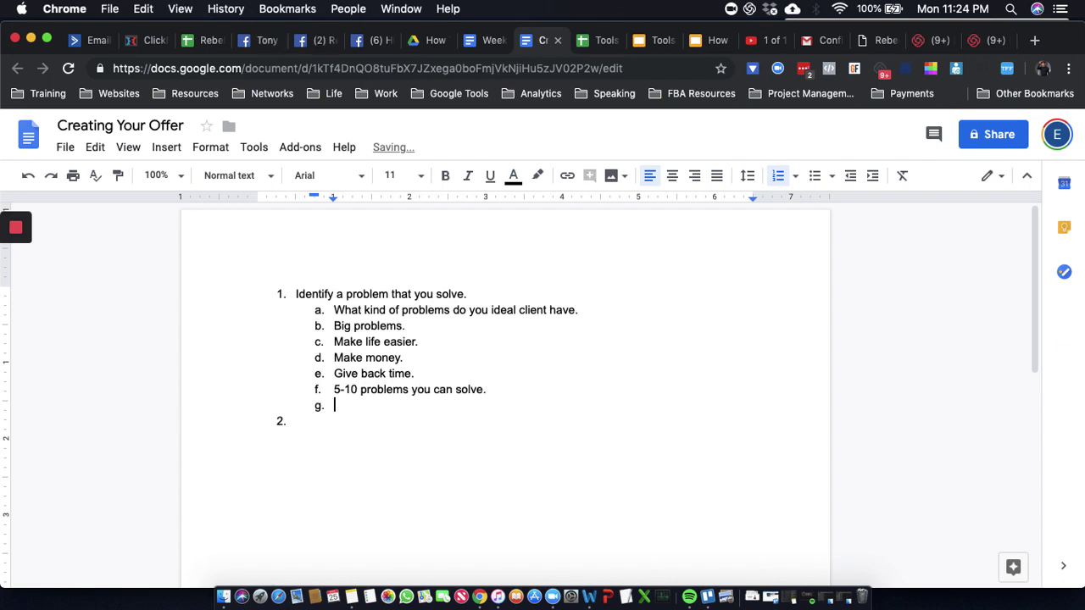
{"action": "key", "text": "BackSpace"}
{"action": "key", "text": "BackSpace"}
Write "Create a solution for each problem." as numbered item 2.
{"action": "left_click", "coordinate": [397, 406]}
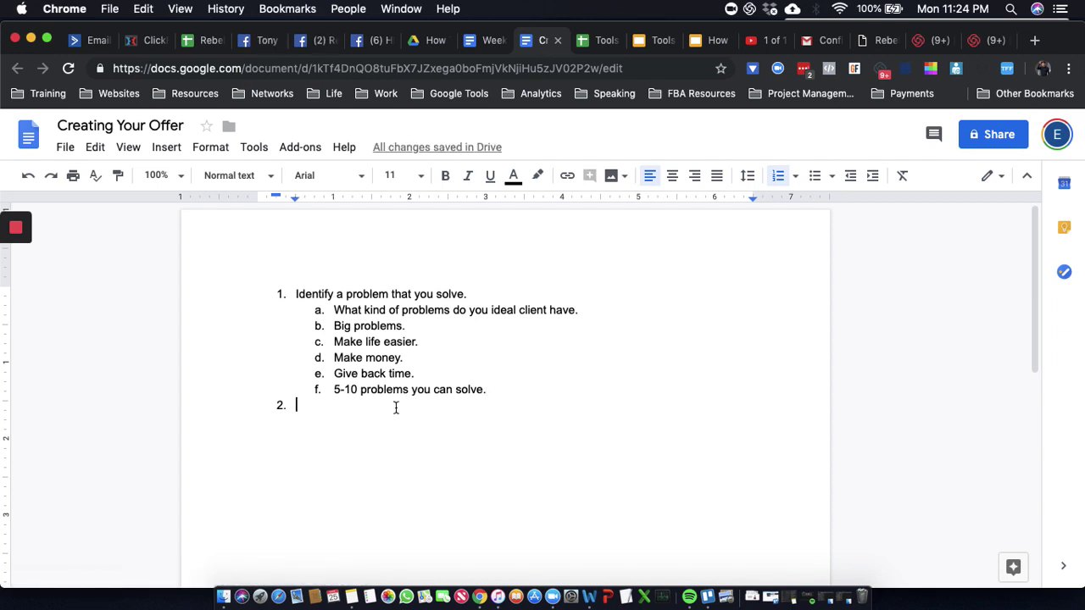
{"action": "type", "text": "Create"}
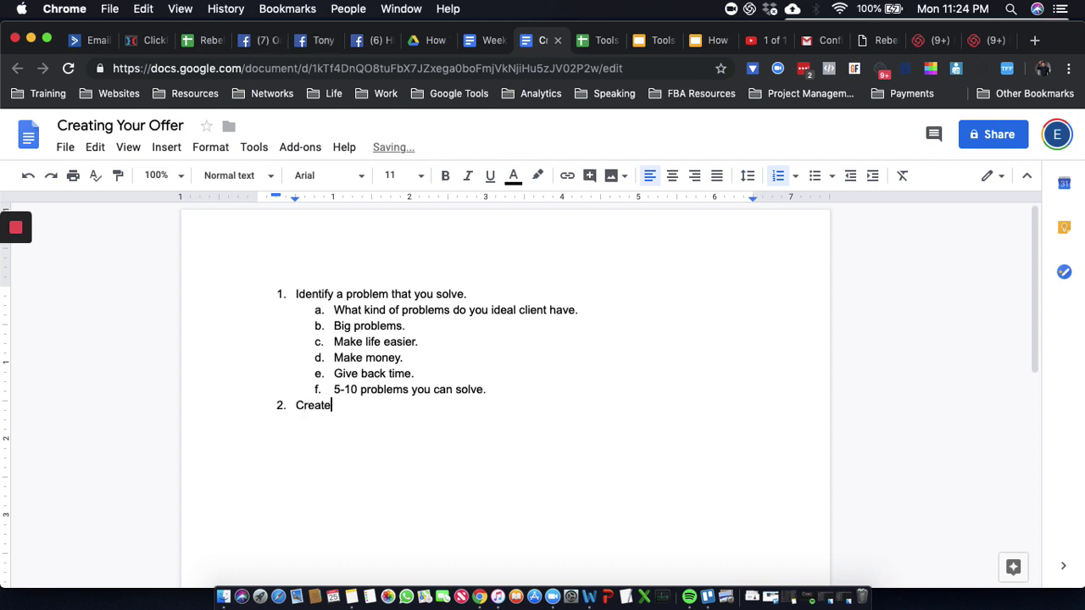
{"action": "type", "text": " a solution "}
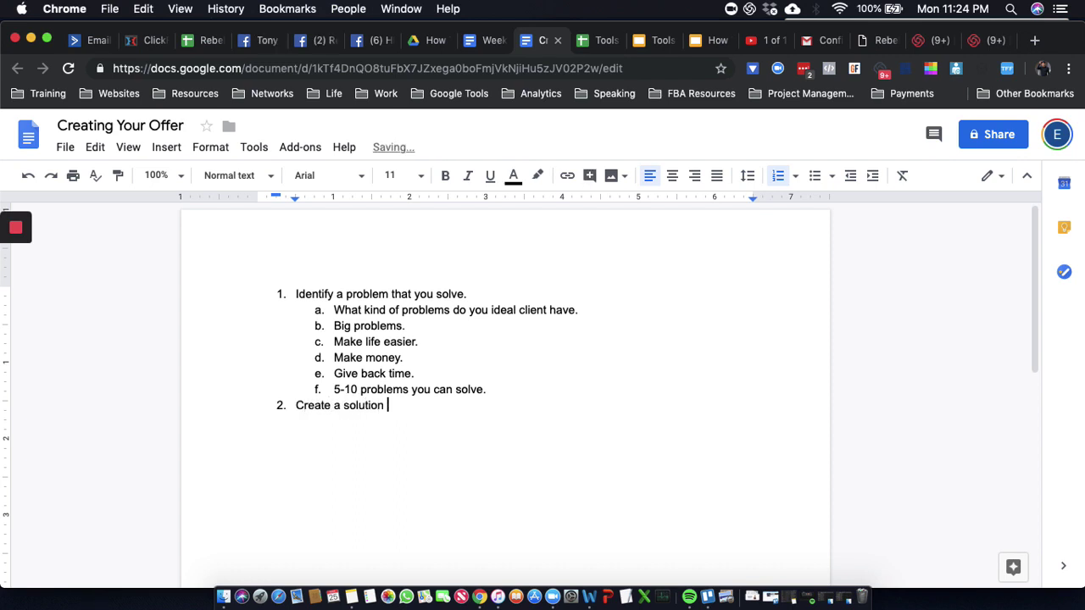
{"action": "type", "text": "for each problem."}
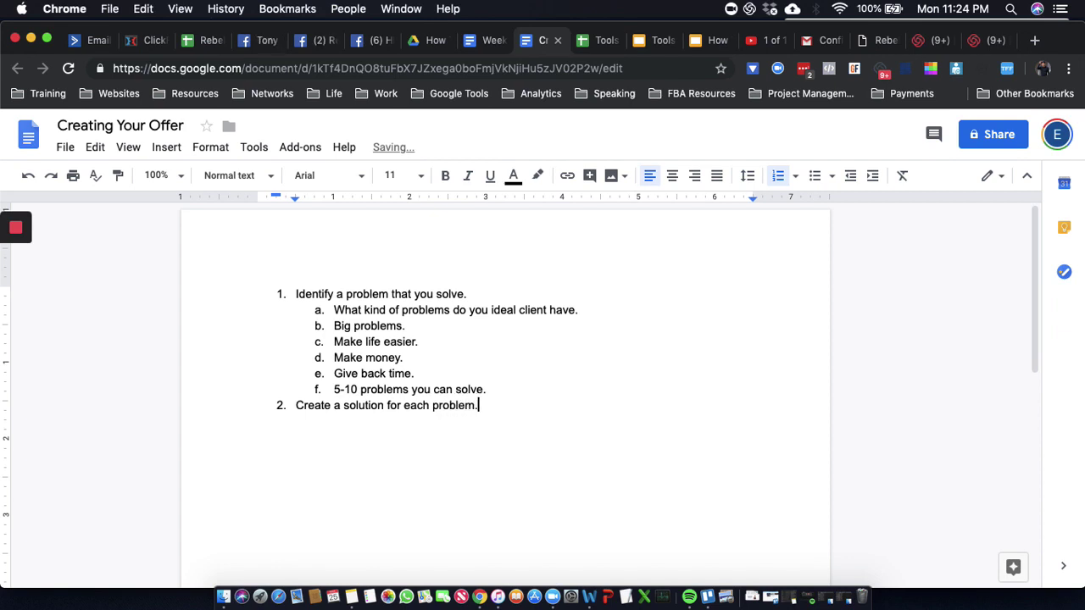
Add an indented sub-item a under item 2 reading "Think of every way your solution wouldn't work.".
{"action": "key", "text": "Return"}
{"action": "key", "text": "Tab"}
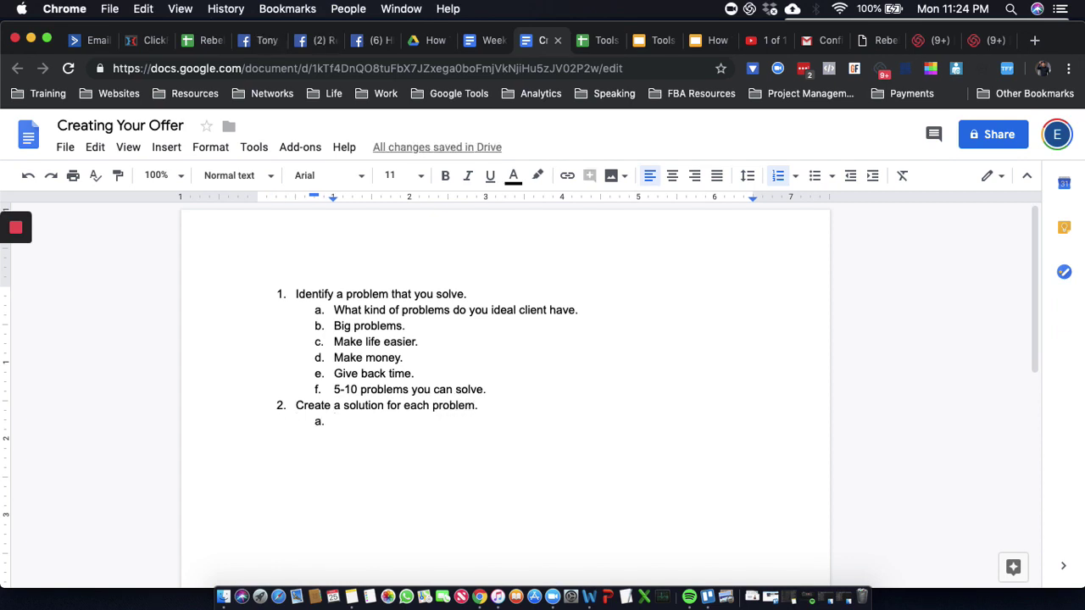
{"action": "type", "text": "Think of "}
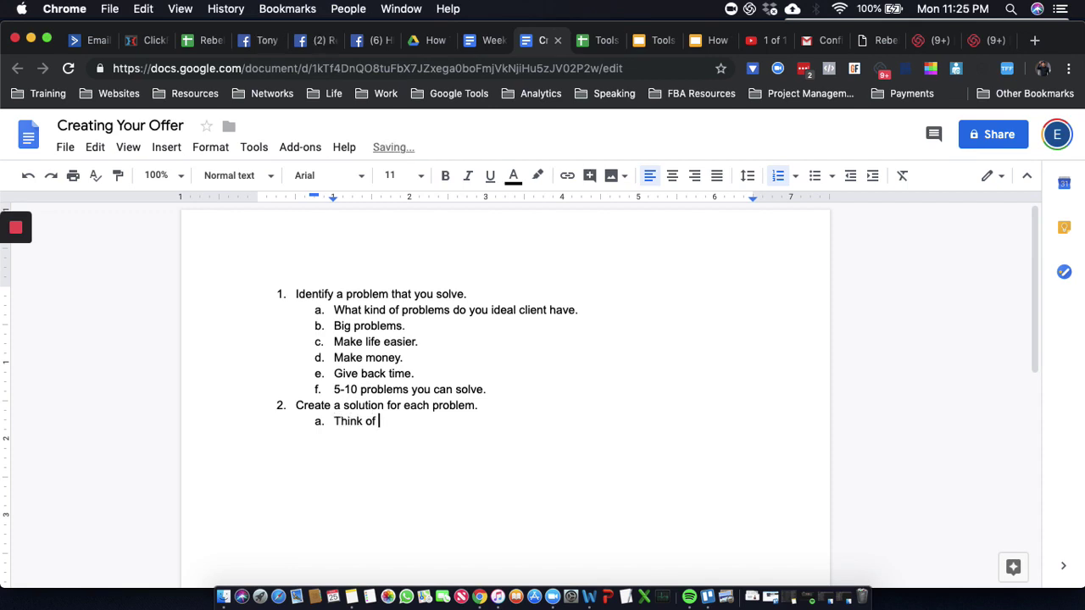
{"action": "type", "text": "every way your solution "}
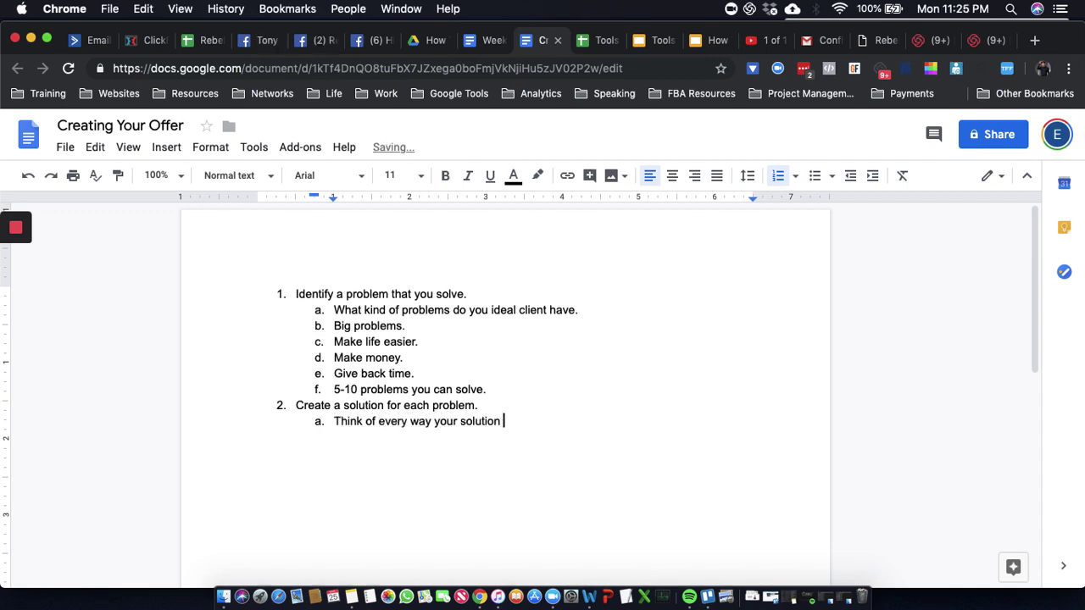
{"action": "type", "text": "wuoldn"}
{"action": "key", "text": "BackSpace"}
{"action": "key", "text": "BackSpace"}
{"action": "key", "text": "BackSpace"}
{"action": "key", "text": "BackSpace"}
{"action": "key", "text": "BackSpace"}
{"action": "type", "text": "ouldnt wo"}
{"action": "key", "text": "BackSpace"}
{"action": "key", "text": "BackSpace"}
{"action": "key", "text": "BackSpace"}
{"action": "key", "text": "BackSpace"}
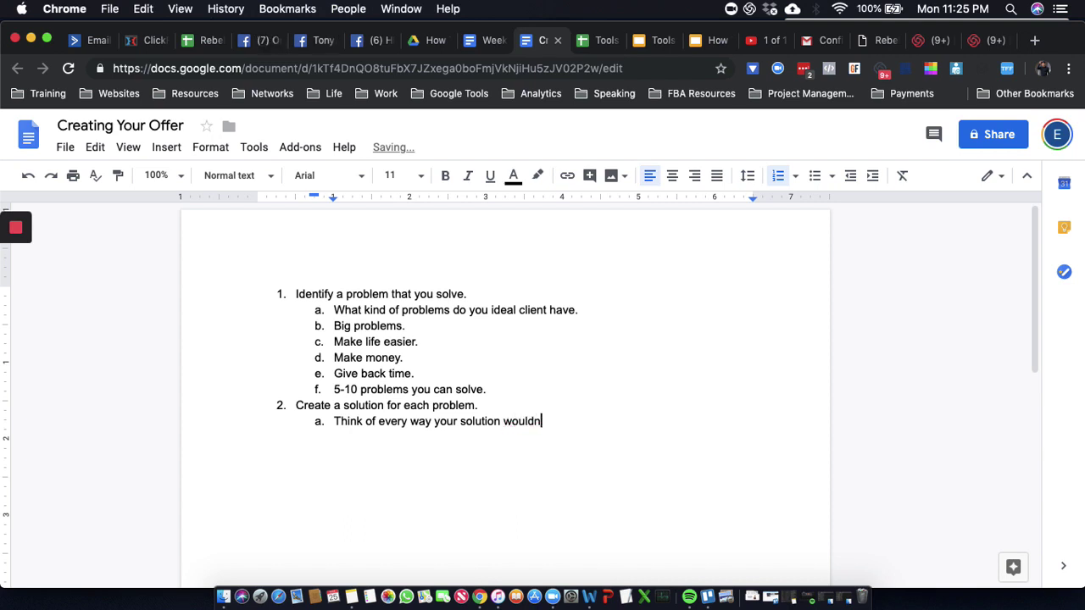
{"action": "type", "text": "'t work."}
Add sub-item b under item 2 reading "Why someone wouldn't want to use your solution.", with an empty sub-item c below it.
{"action": "key", "text": "Return"}
{"action": "type", "text": "Why somene would"}
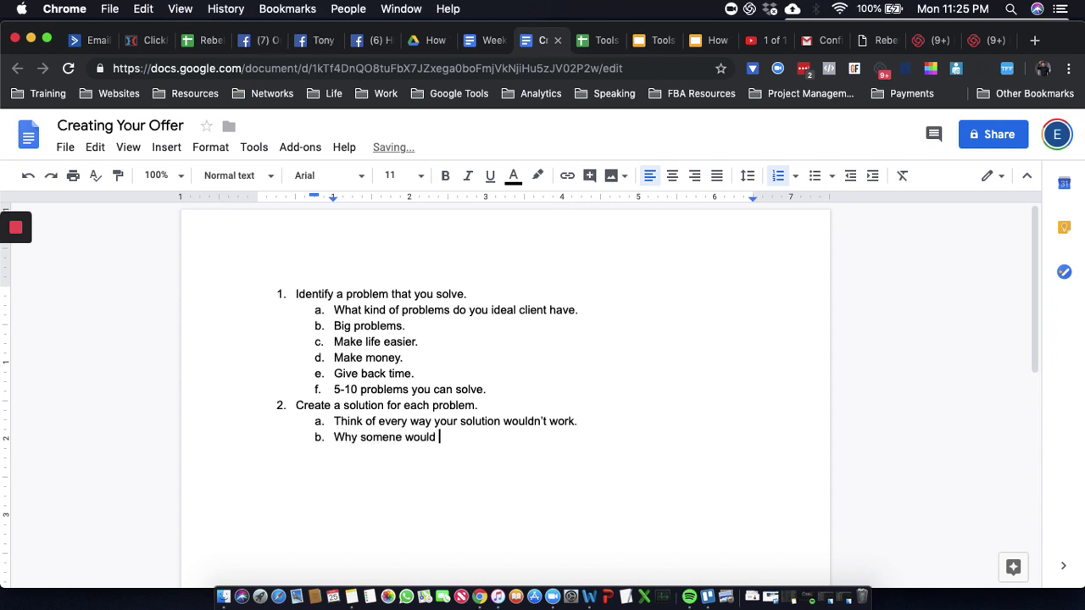
{"action": "type", "text": "n't want to use yoru"}
{"action": "key", "text": "BackSpace"}
{"action": "key", "text": "BackSpace"}
{"action": "key", "text": "BackSpace"}
{"action": "type", "text": "ur solti"}
{"action": "key", "text": "BackSpace"}
{"action": "key", "text": "BackSpace"}
{"action": "type", "text": "ution."}
{"action": "key", "text": "Return"}
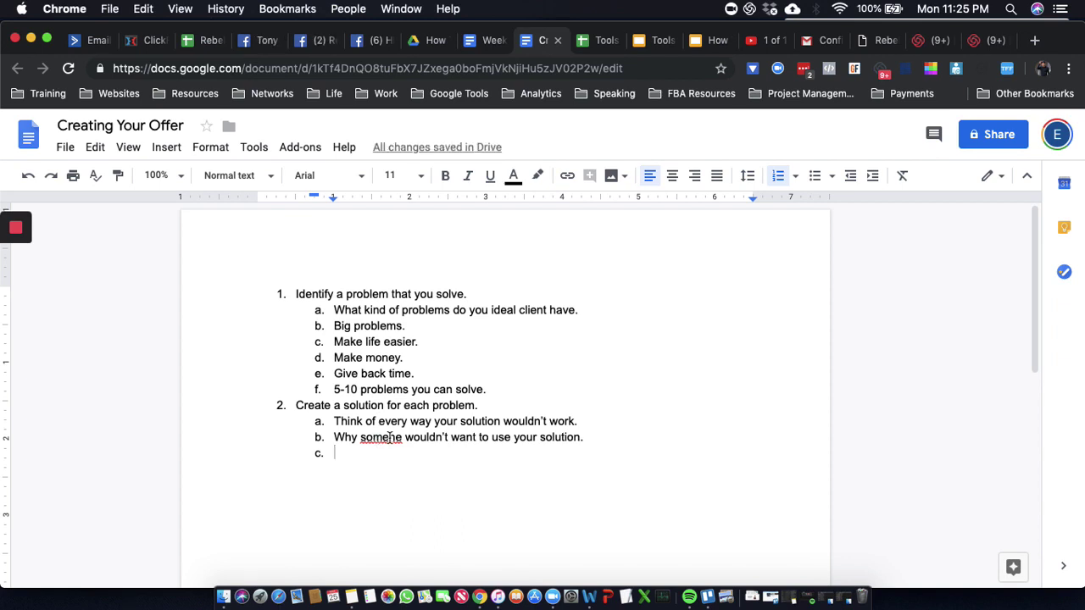
{"action": "left_click", "coordinate": [390, 438]}
{"action": "type", "text": "o"}
Fill sub-item c under item 2 with "Potential roadblocks or complications.".
{"action": "left_click", "coordinate": [419, 455]}
{"action": "type", "text": "po"}
{"action": "key", "text": "BackSpace"}
{"action": "key", "text": "BackSpace"}
{"action": "type", "text": "Poti"}
{"action": "type", "text": "ential"}
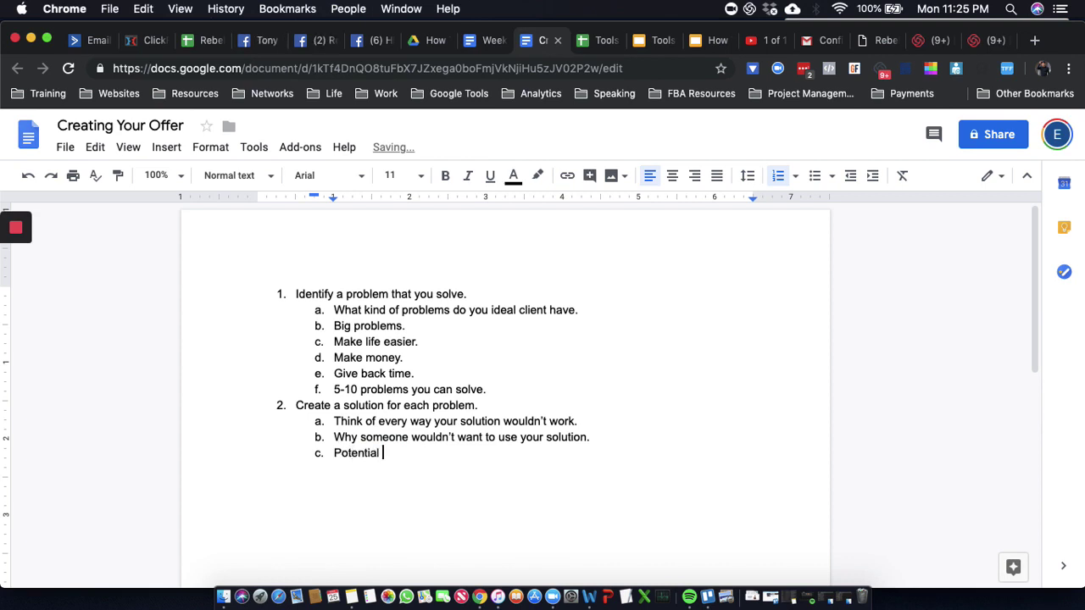
{"action": "type", "text": " road b"}
{"action": "type", "text": "l"}
{"action": "key", "text": "BackSpace"}
{"action": "key", "text": "BackSpace"}
{"action": "key", "text": "BackSpace"}
{"action": "type", "text": "bo"}
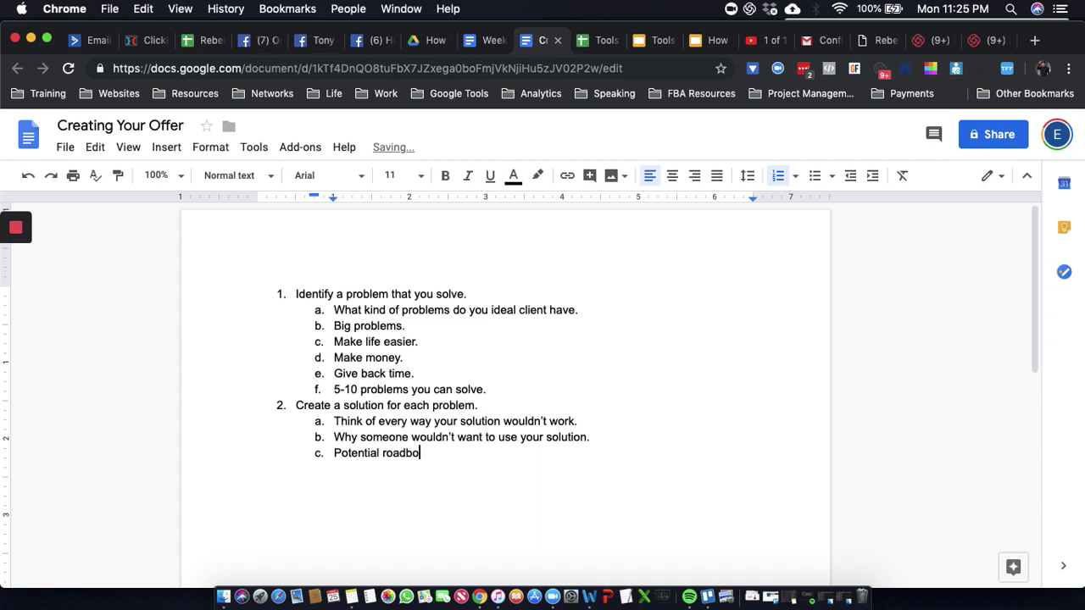
{"action": "key", "text": "BackSpace"}
{"action": "type", "text": "locks or comon"}
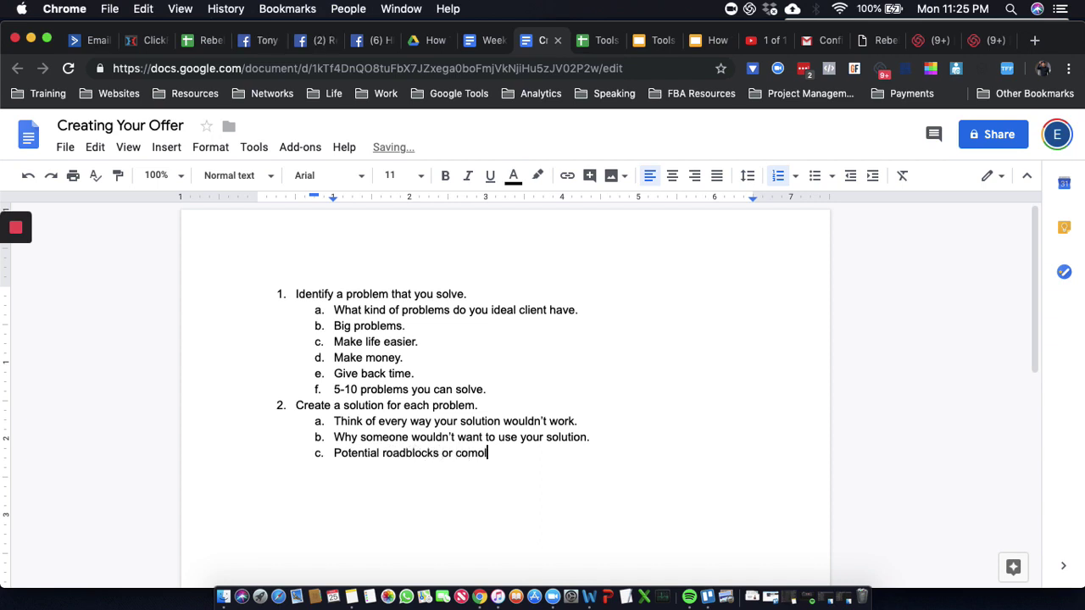
{"action": "key", "text": "BackSpace"}
{"action": "key", "text": "BackSpace"}
{"action": "type", "text": "plications."}
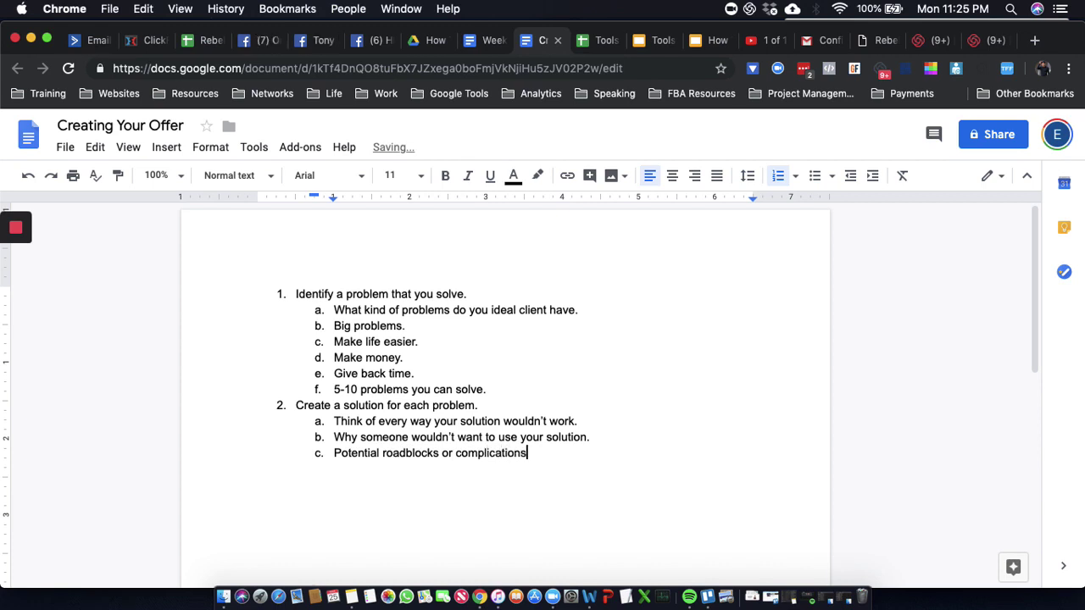
Add top-level numbered item 3 reading "Layout your value.".
{"action": "key", "text": "Return"}
{"action": "key", "text": "Return"}
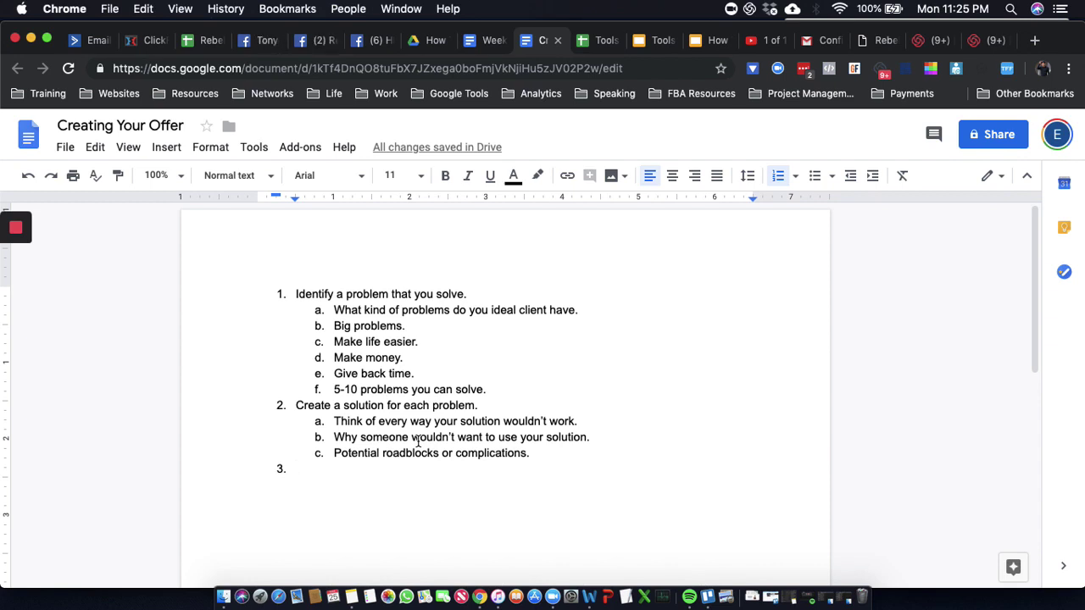
{"action": "type", "text": "Layout yo"}
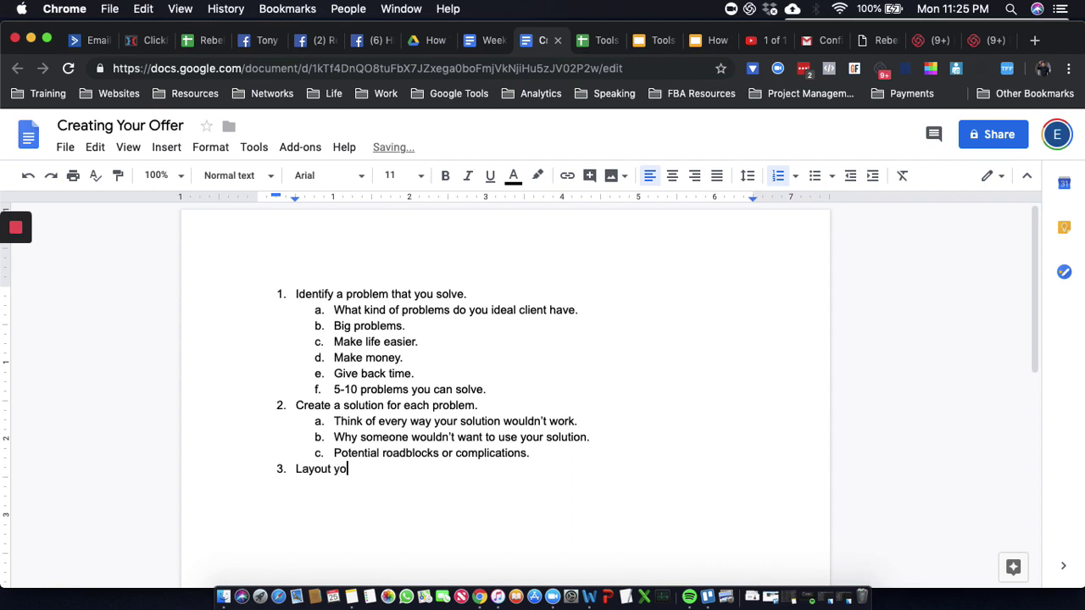
{"action": "type", "text": "ur value"}
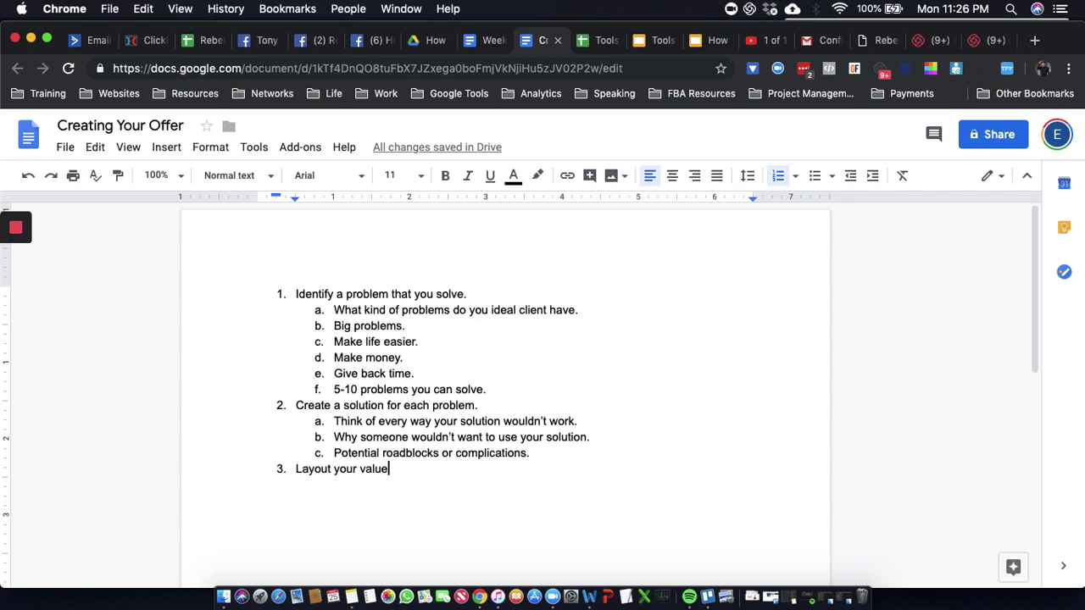
{"action": "type", "text": "."}
Add an indented sub-item a under item 3 reading "Have offer for each level of your value ladder." and start sub-item b.
{"action": "key", "text": "Return"}
{"action": "key", "text": "Tab"}
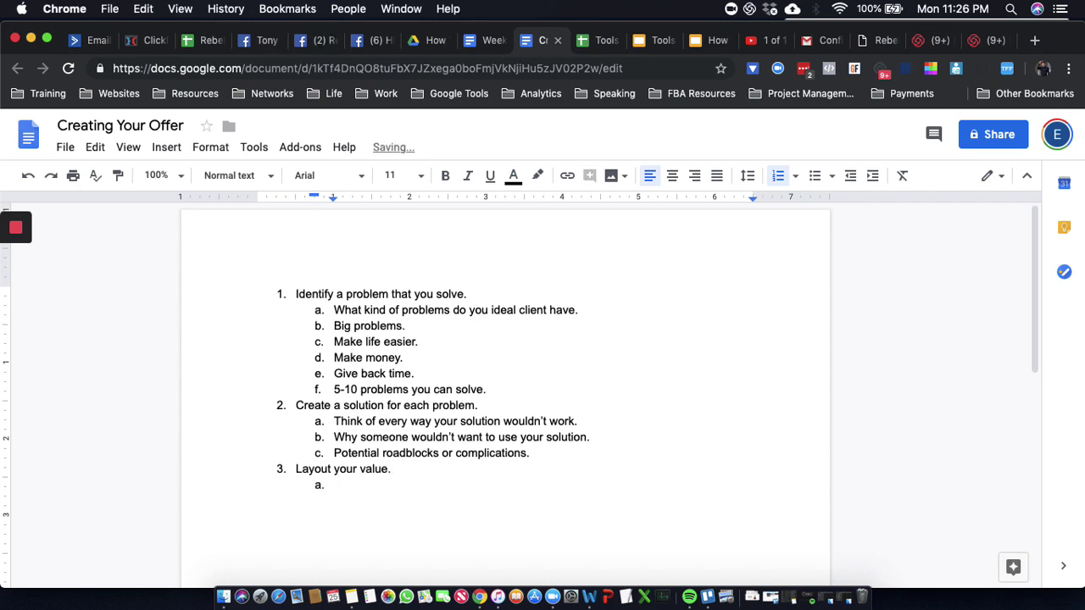
{"action": "type", "text": "Have "}
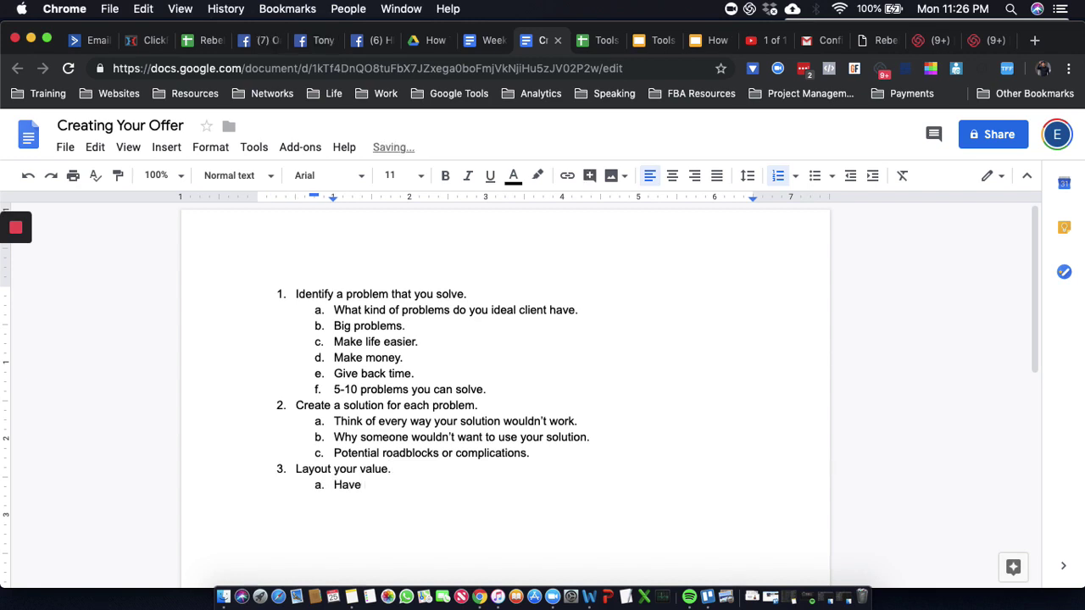
{"action": "type", "text": "offer for each level of yoru v"}
{"action": "key", "text": "BackSpace"}
{"action": "key", "text": "BackSpace"}
{"action": "key", "text": "BackSpace"}
{"action": "key", "text": "BackSpace"}
{"action": "type", "text": "ur value ladder."}
{"action": "key", "text": "Return"}
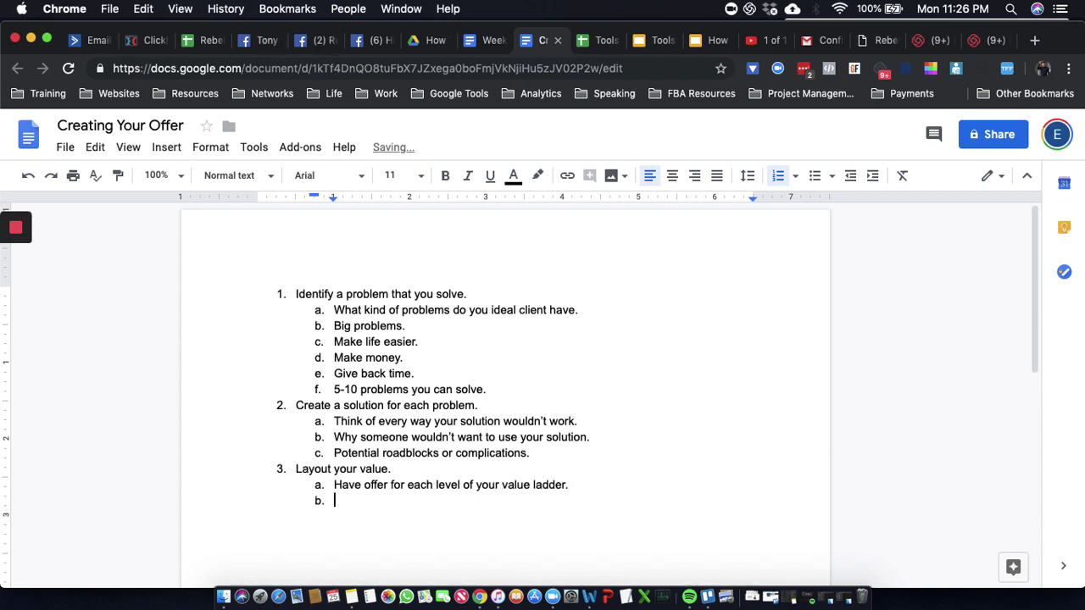
Fill sub-item b under item 3 with "Free/Lead Magnet, Low Ticket, Mid Level, High Ticket".
{"action": "type", "text": "Free/Lead Magnet, Low Ticket"}
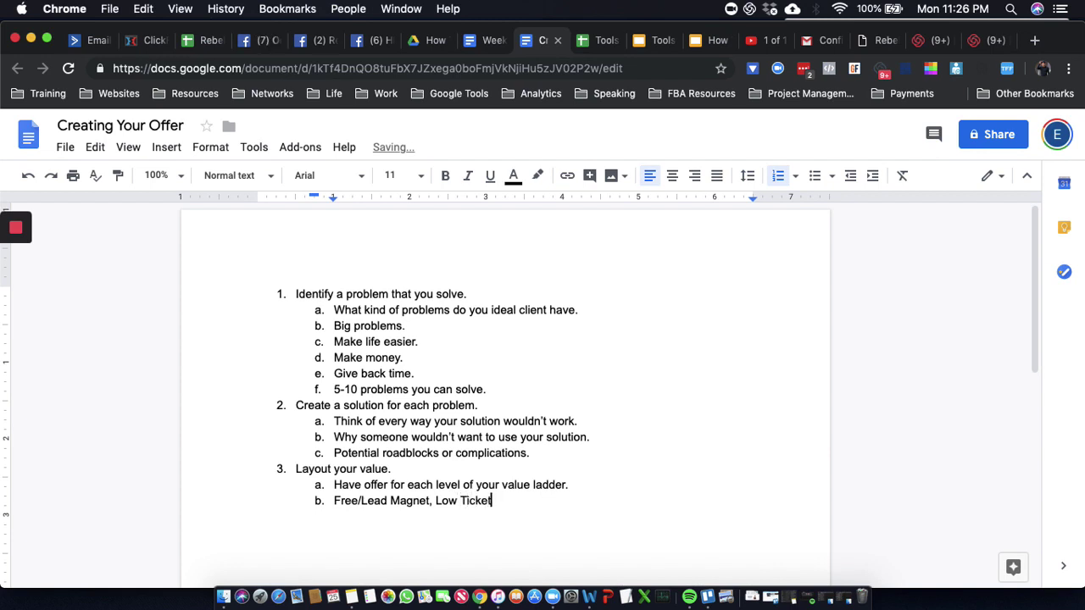
{"action": "type", "text": ", Mid Level, High ti"}
{"action": "key", "text": "BackSpace"}
{"action": "key", "text": "BackSpace"}
{"action": "type", "text": "Ticket"}
{"action": "key", "text": "BackSpace"}
{"action": "key", "text": "BackSpace"}
{"action": "key", "text": "BackSpace"}
{"action": "key", "text": "BackSpace"}
{"action": "type", "text": "icke"}
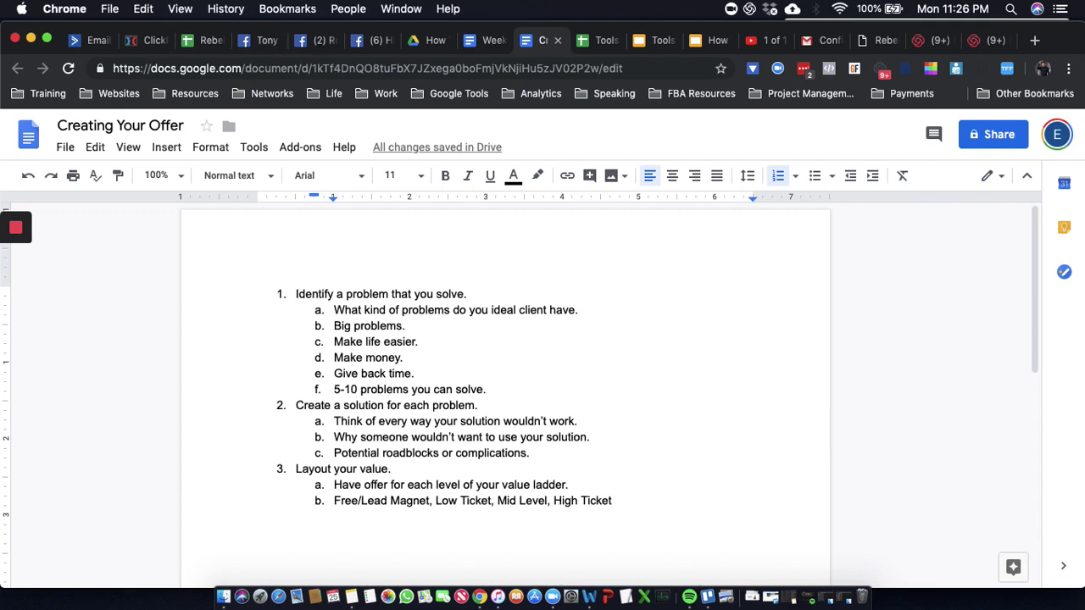
Add sub-item c under item 3 reading "Customer journey must flow properly.".
{"action": "key", "text": "Return"}
{"action": "type", "text": "Custeomer Jo"}
{"action": "key", "text": "BackSpace"}
{"action": "key", "text": "BackSpace"}
{"action": "type", "text": "journey must flow properly."}
Add sub-item d under item 3 reading "What stage of your customer journey sequence are your ideal clients." and start an empty numbered item 4.
{"action": "key", "text": "Return"}
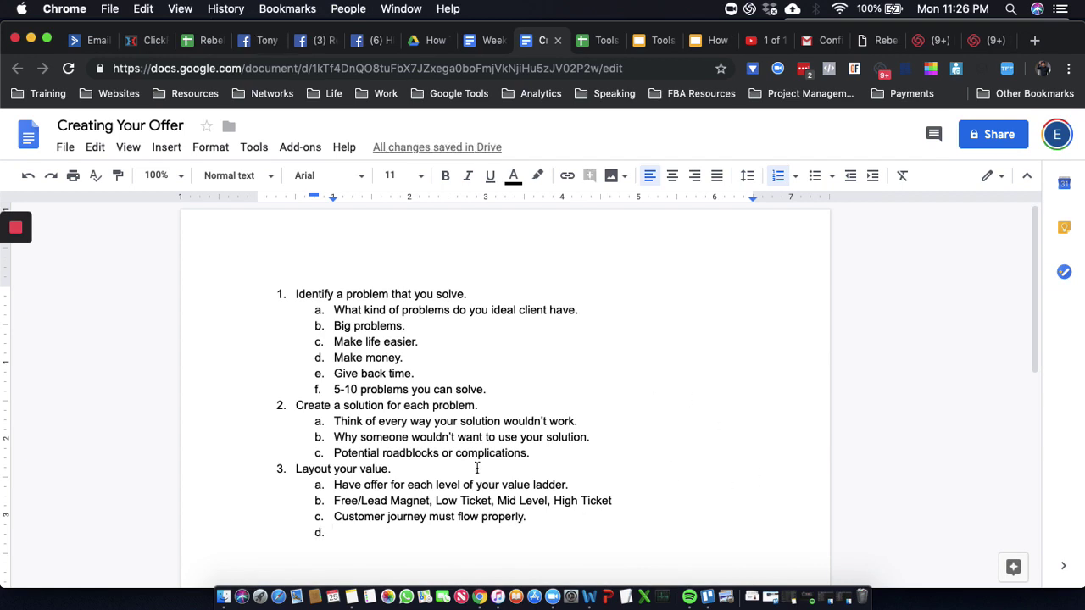
{"action": "key", "text": "shift+Tab"}
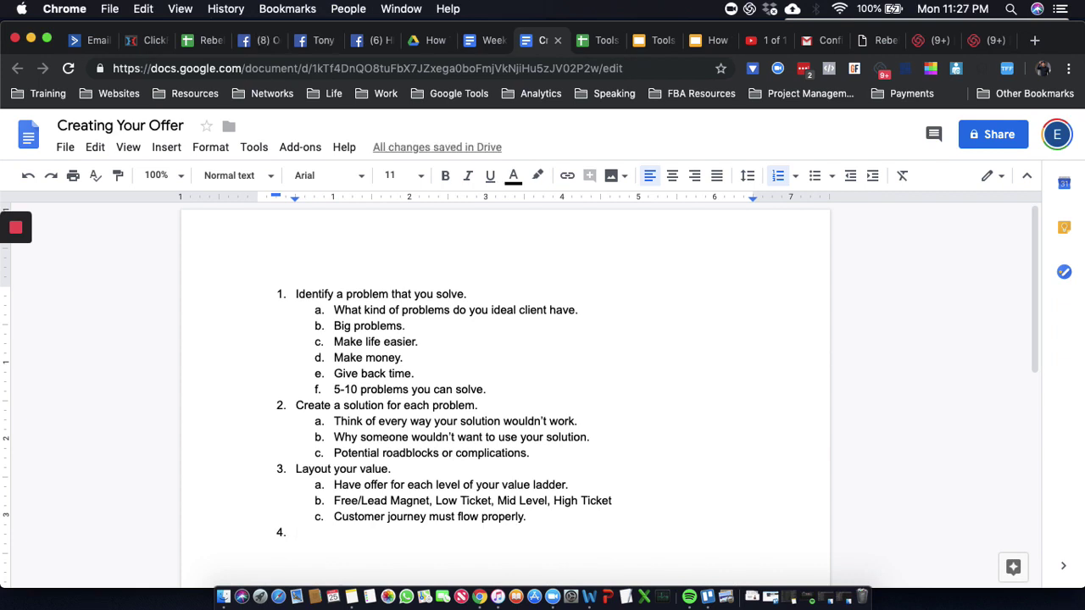
{"action": "key", "text": "Tab"}
{"action": "type", "text": "What stage of yoru"}
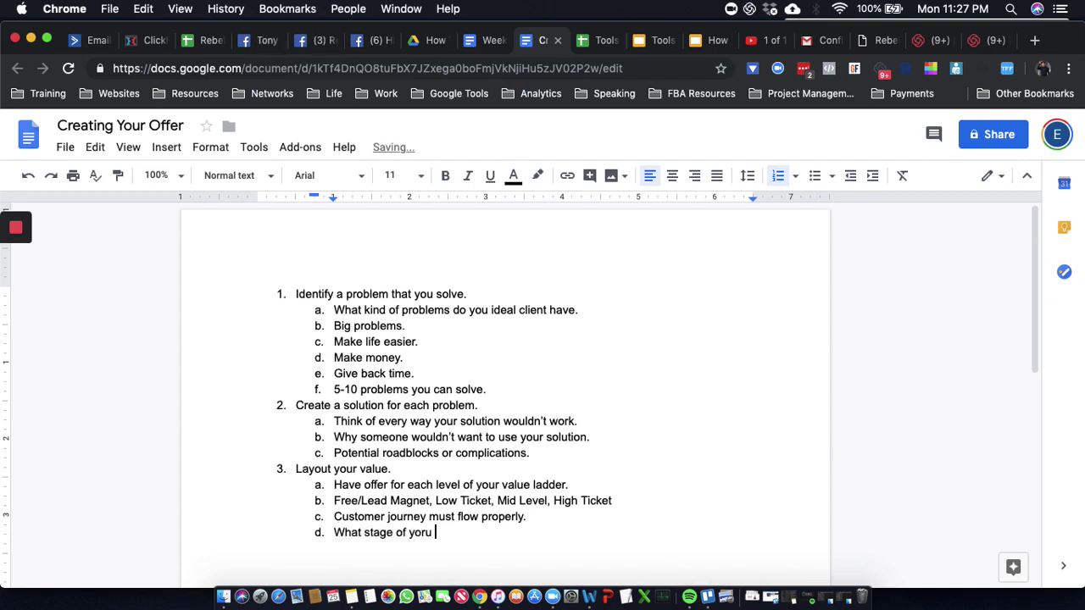
{"action": "key", "text": "BackSpace"}
{"action": "key", "text": "BackSpace"}
{"action": "type", "text": "ur customer journey "}
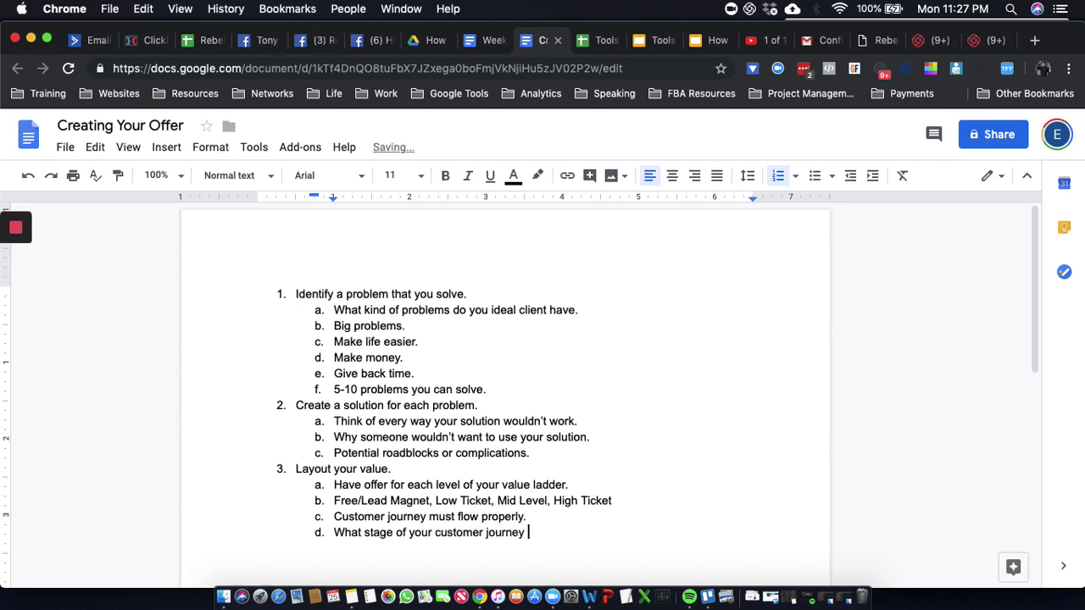
{"action": "type", "text": "sequence are you"}
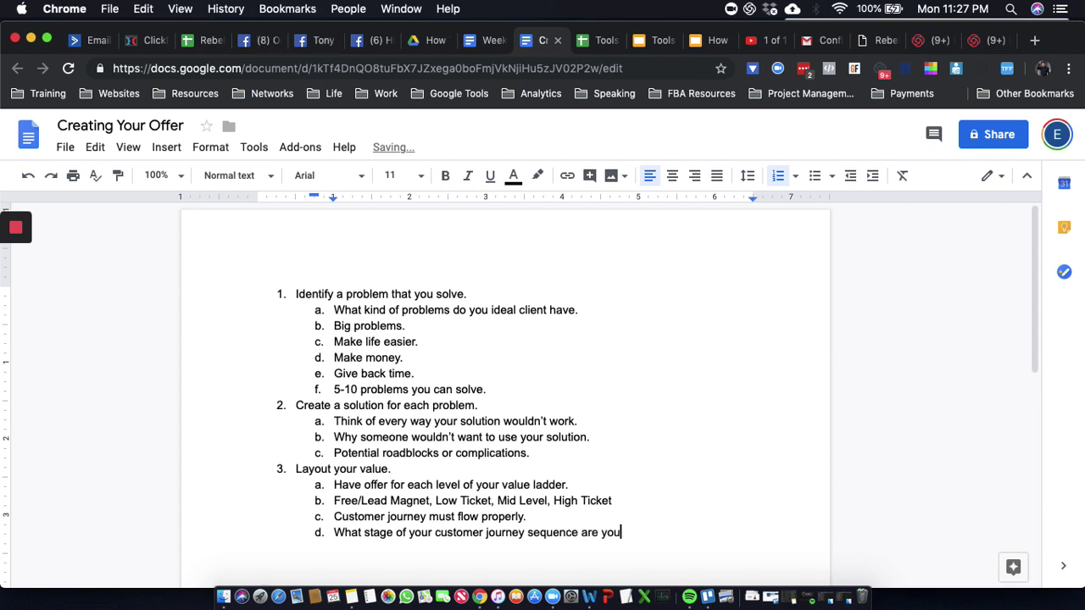
{"action": "type", "text": "r ideal clietn"}
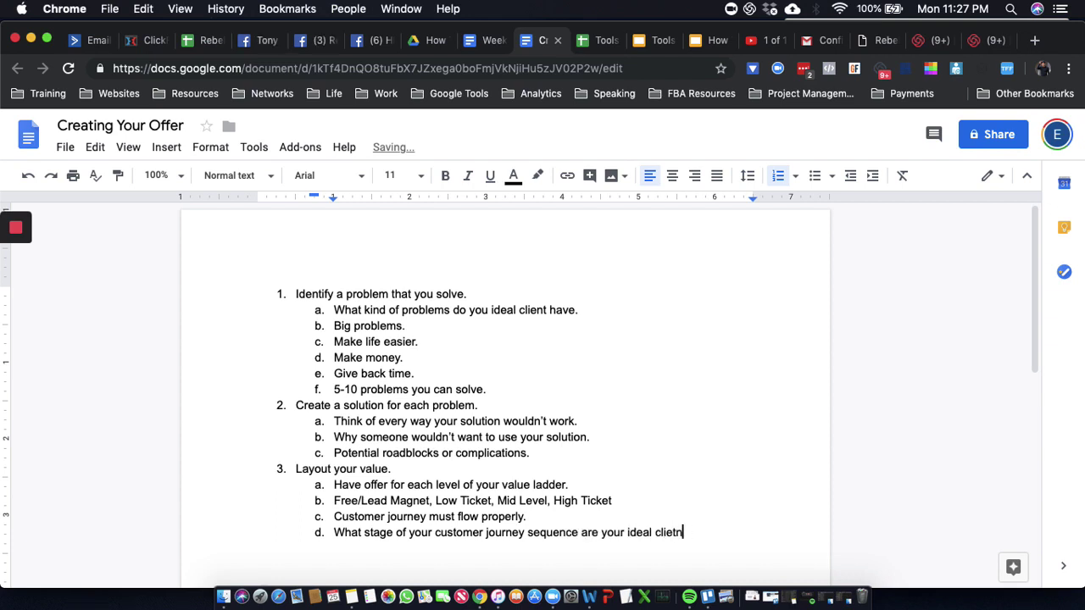
{"action": "type", "text": "ss."}
{"action": "key", "text": "Return"}
{"action": "key", "text": "shift+Tab"}
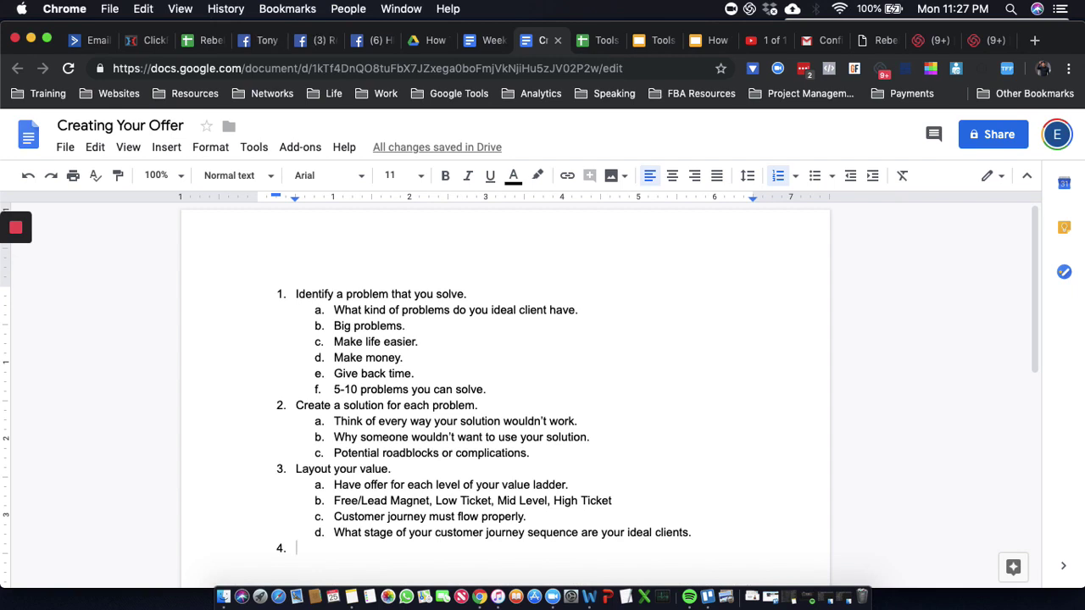
Change the text of numbered item 3 to "Layout your value ladder.".
{"action": "left_click", "coordinate": [400, 470]}
{"action": "key", "text": "BackSpace"}
{"action": "key", "text": "BackSpace"}
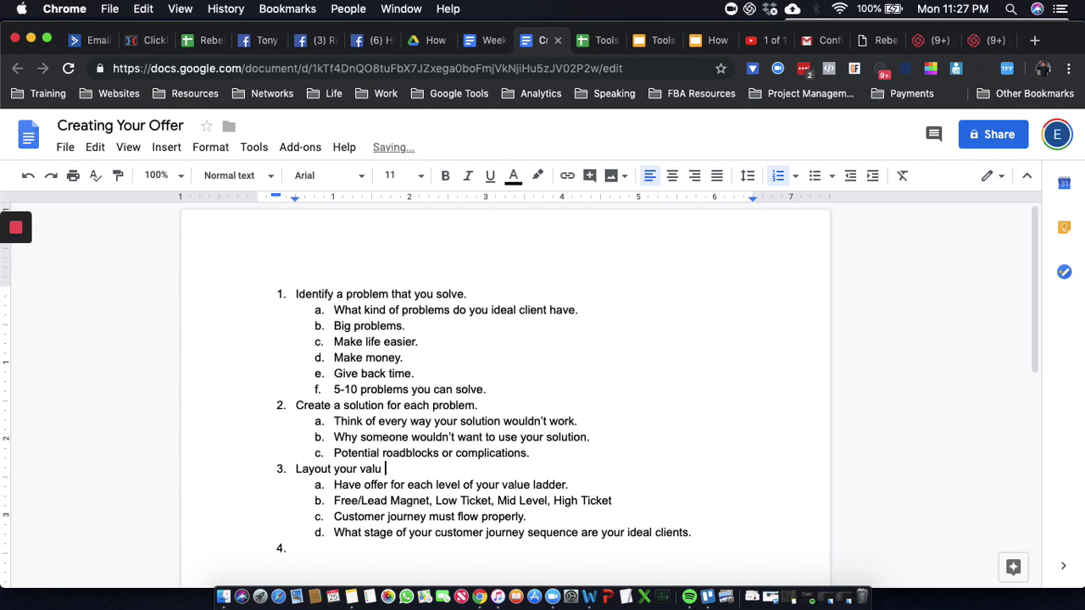
{"action": "type", "text": "e ladder."}
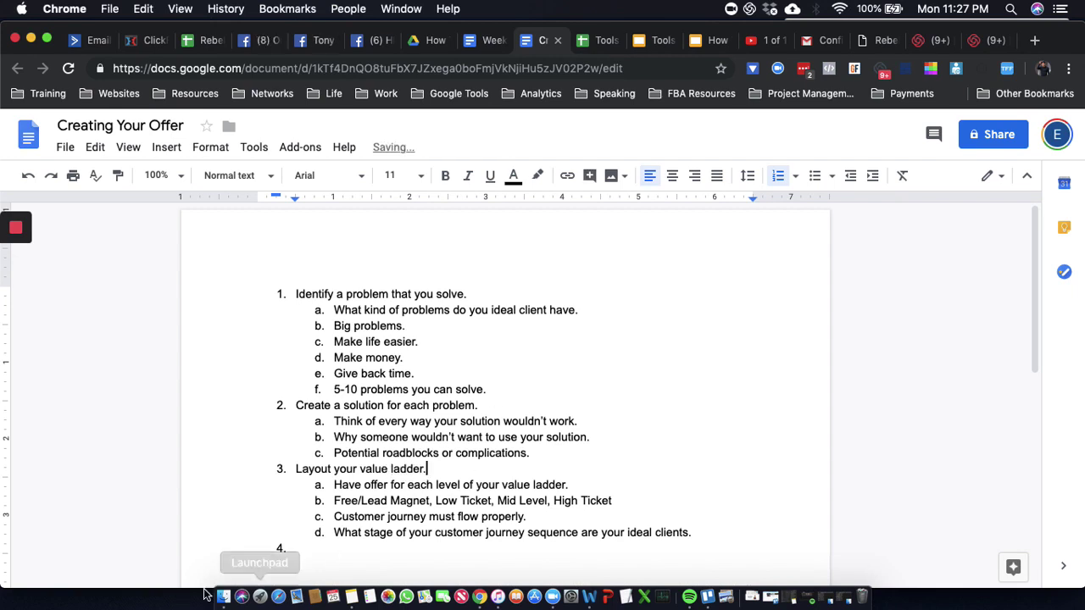
Fill numbered item 4 with "Identify the transformation.".
{"action": "left_click", "coordinate": [339, 551]}
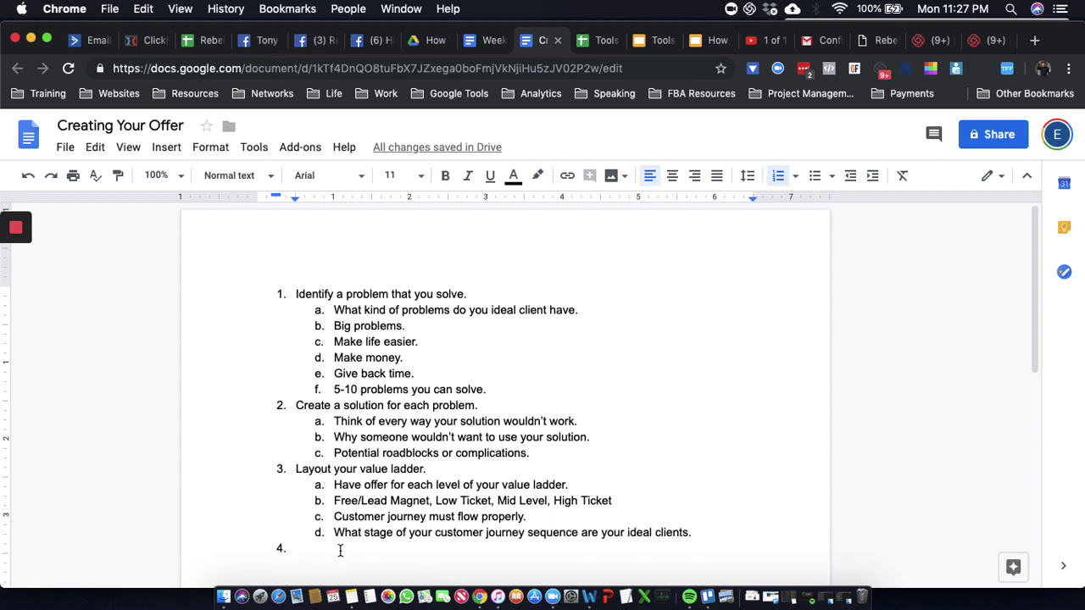
{"action": "type", "text": "Identify the"}
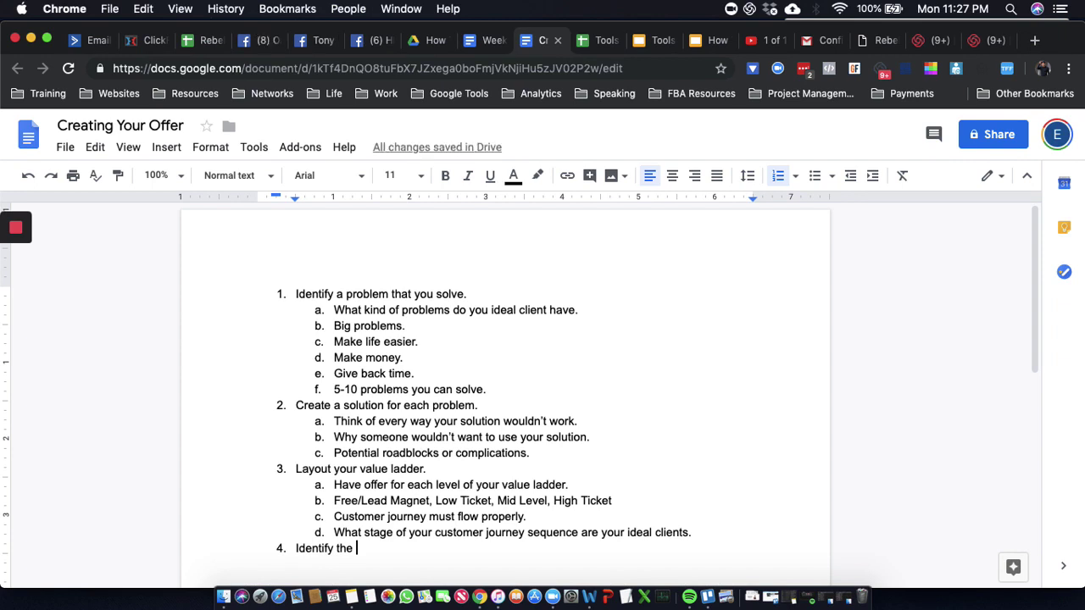
{"action": "type", "text": " transformation"}
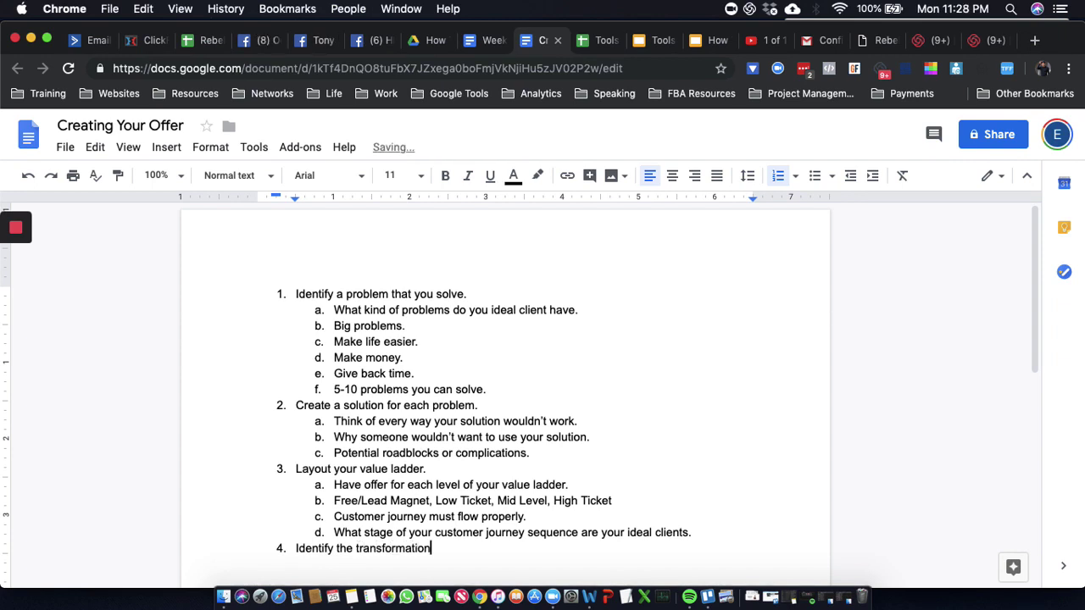
{"action": "type", "text": "."}
Add an indented sub-item a under item 4 reading "What are they going to receive from your offer?", correcting the spelling of "receive".
{"action": "key", "text": "Return"}
{"action": "key", "text": "Tab"}
{"action": "type", "text": "What are they going to recieve "}
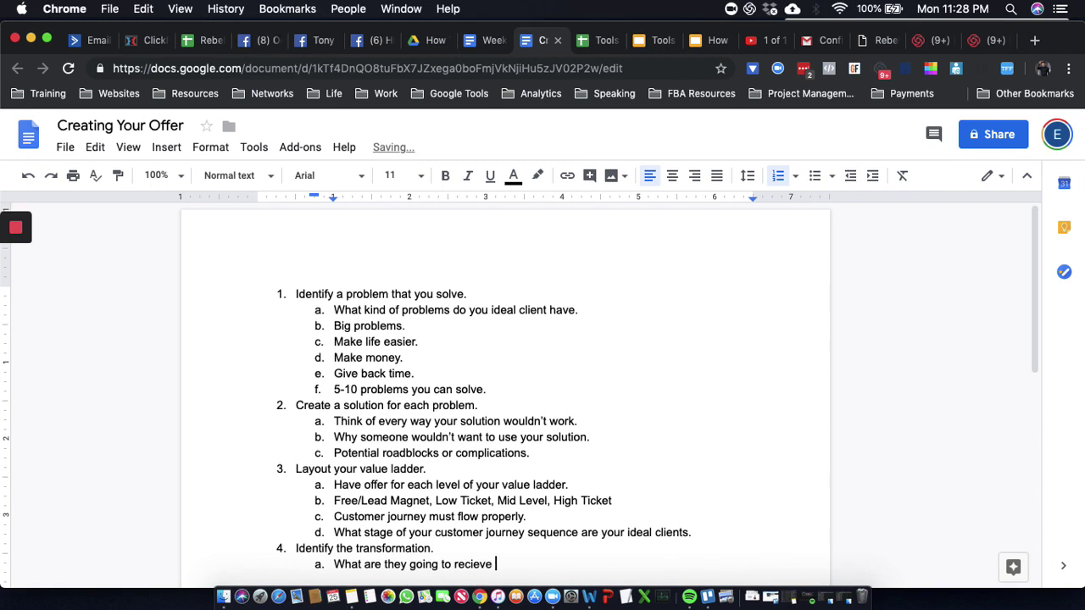
{"action": "type", "text": "from you"}
{"action": "key", "text": "BackSpace"}
{"action": "type", "text": "our offer?"}
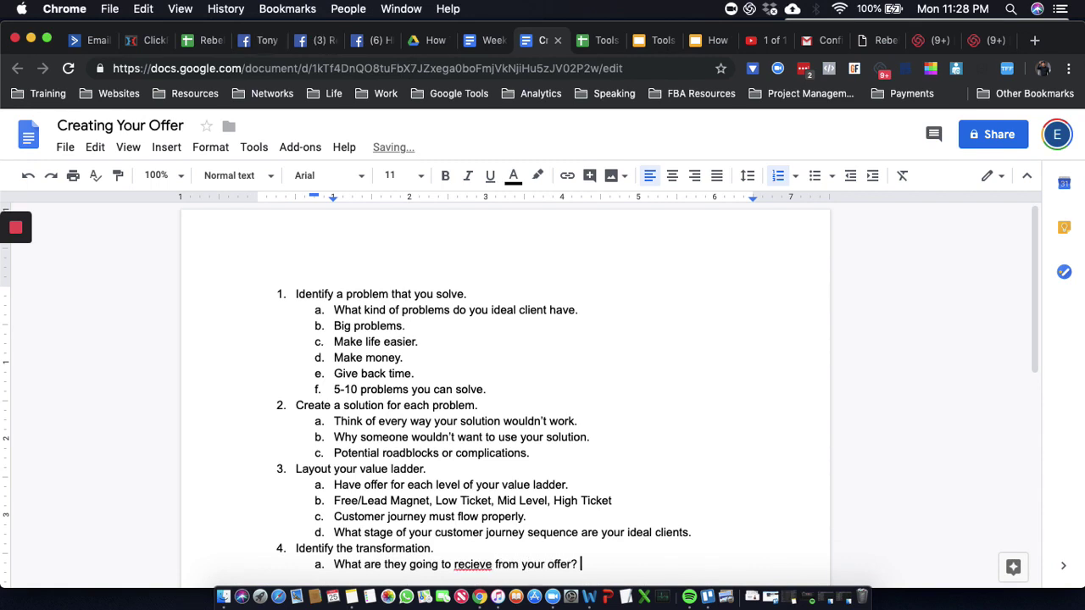
{"action": "left_click", "coordinate": [480, 563]}
{"action": "key", "text": "BackSpace"}
{"action": "key", "text": "BackSpace"}
{"action": "type", "text": "ei"}
{"action": "left_click", "coordinate": [628, 572]}
Add a nested point i below sub-item a of item 4 reading "What's in it for them?".
{"action": "key", "text": "Return"}
{"action": "key", "text": "Tab"}
{"action": "type", "text": "What’s"}
{"action": "key", "text": "BackSpace"}
{"action": "key", "text": "BackSpace"}
{"action": "type", "text": "'s in it for them?"}
Add sub-item b under item 4 reading "Identify deliverables." with a nested point i reading "What's tangible?".
{"action": "key", "text": "Return"}
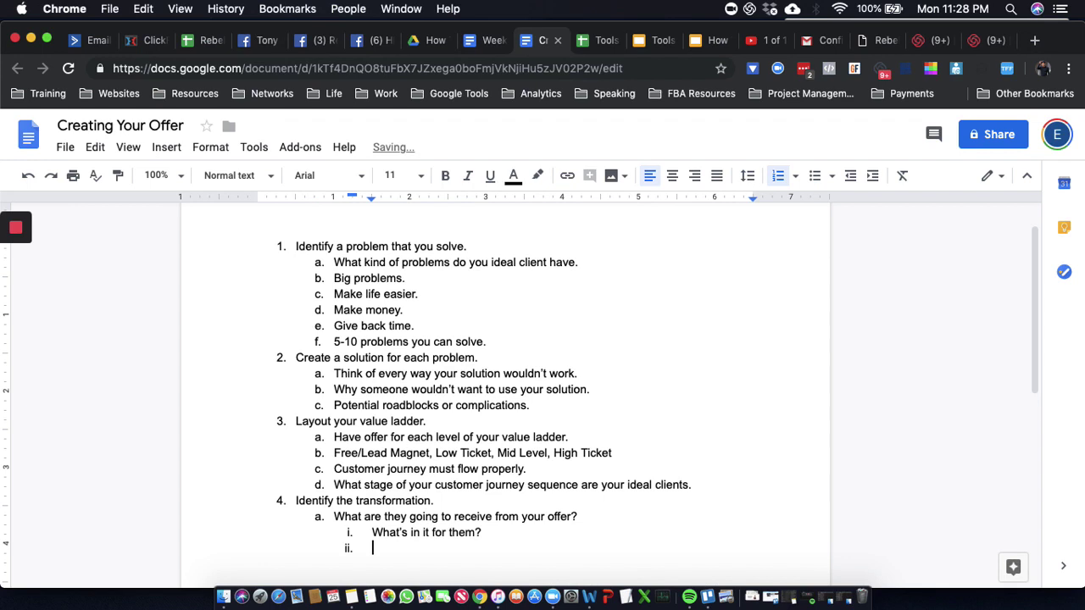
{"action": "key", "text": "shift+Tab"}
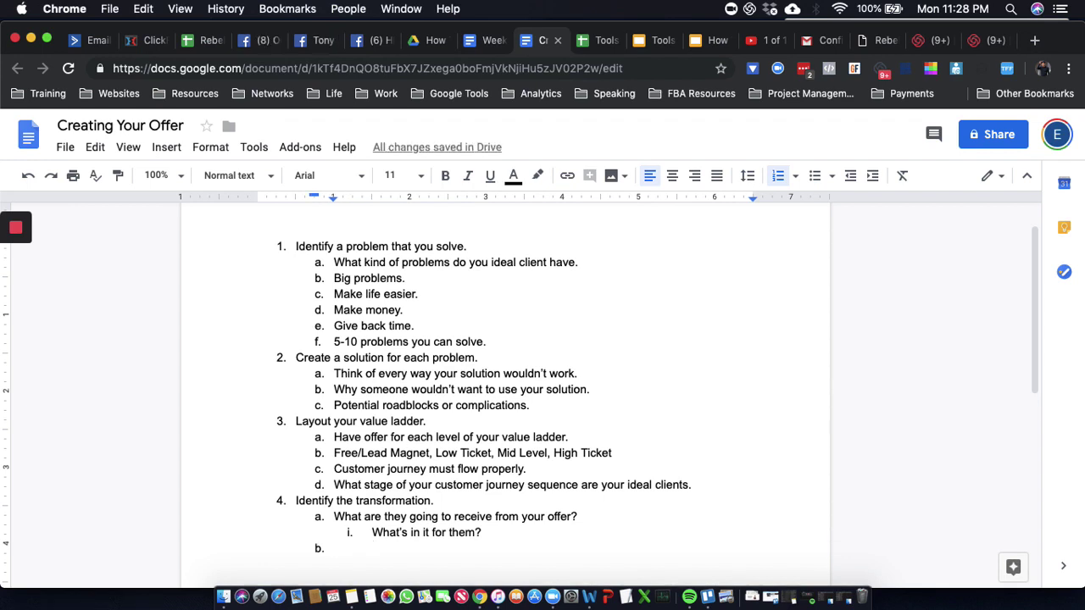
{"action": "type", "text": "Ide"}
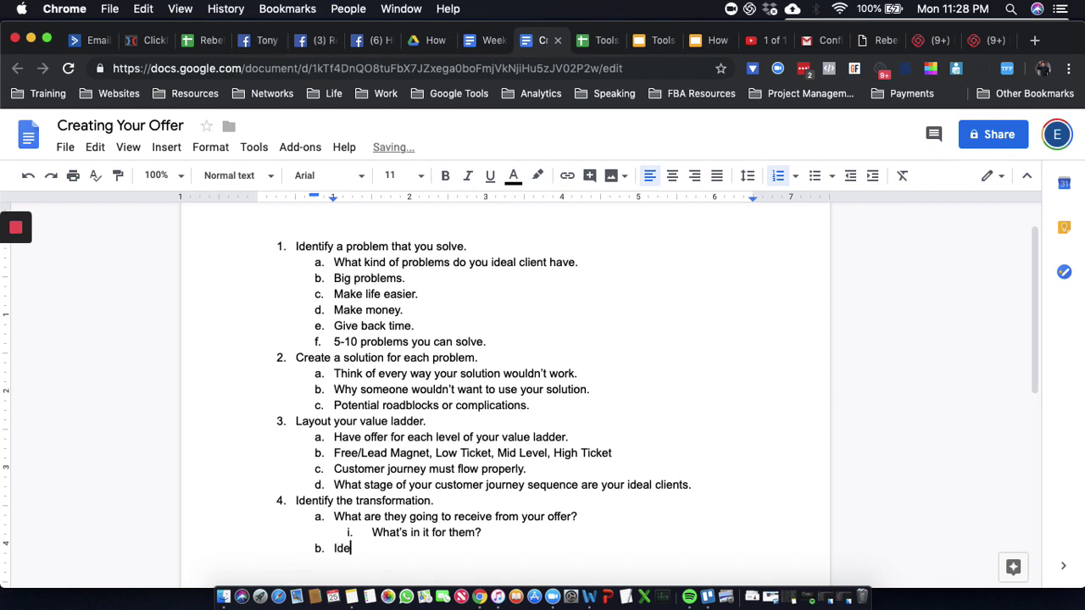
{"action": "type", "text": "ntify deliverables"}
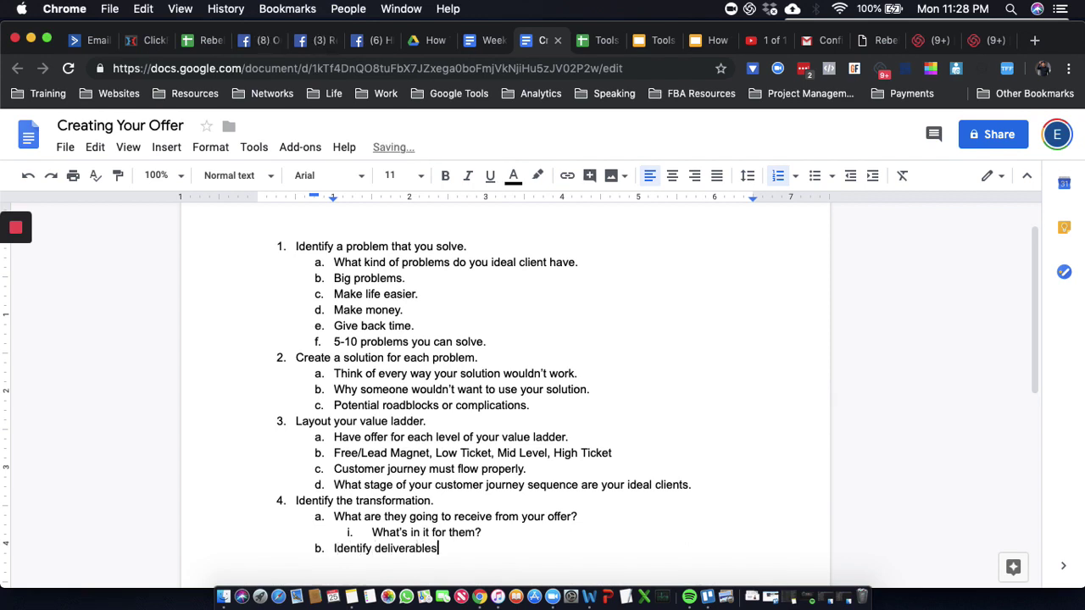
{"action": "type", "text": "."}
{"action": "key", "text": "Return"}
{"action": "key", "text": "Tab"}
{"action": "type", "text": "What's tangible?"}
Add sub-items c and d under item 4 reading "What are their desired results?" and "What should their desired results be?".
{"action": "key", "text": "Return"}
{"action": "key", "text": "shift+Tab"}
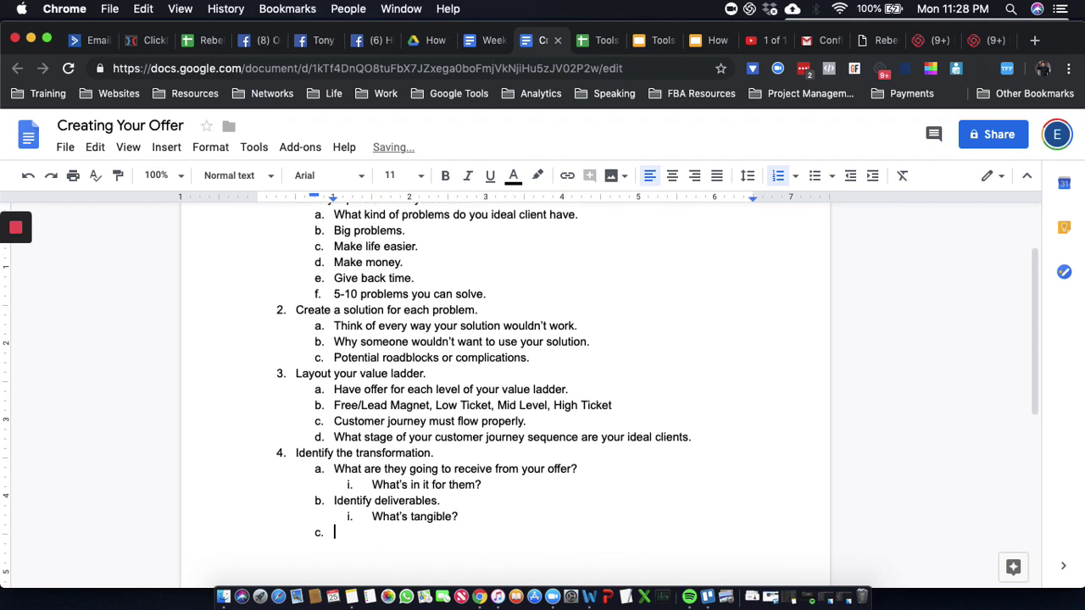
{"action": "type", "text": "What are their des"}
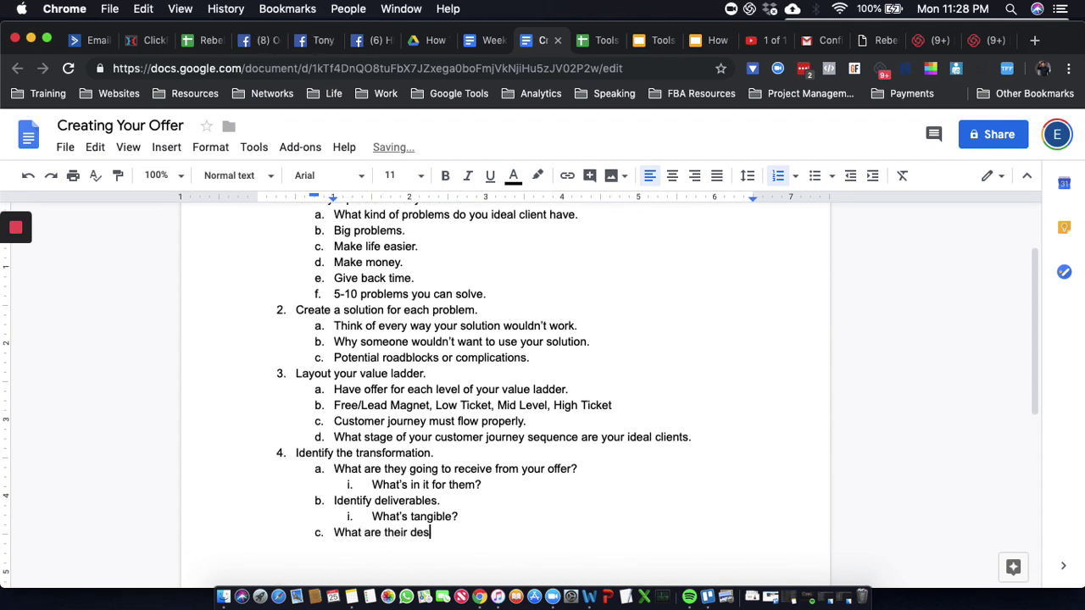
{"action": "type", "text": "ired results?"}
{"action": "key", "text": "Return"}
{"action": "type", "text": "What should they"}
{"action": "key", "text": "BackSpace"}
{"action": "type", "text": "ir desired results"}
{"action": "key", "text": "BackSpace"}
{"action": "key", "text": "BackSpace"}
{"action": "type", "text": "ts be?"}
Add sub-item e under item 4 reading "Overall new identity.".
{"action": "key", "text": "Return"}
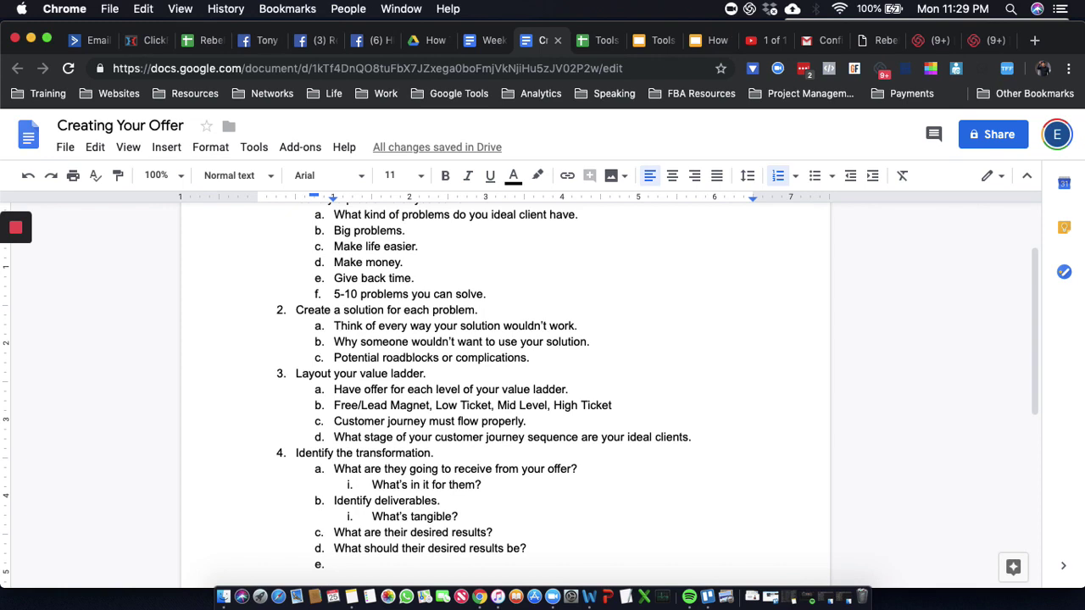
{"action": "type", "text": "Over"}
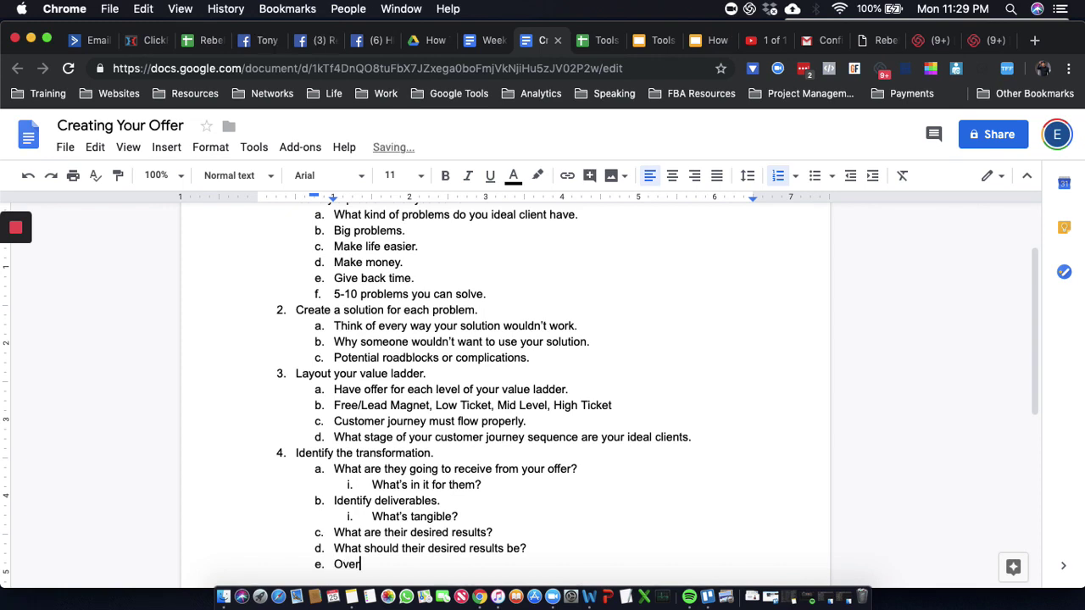
{"action": "type", "text": "all new "}
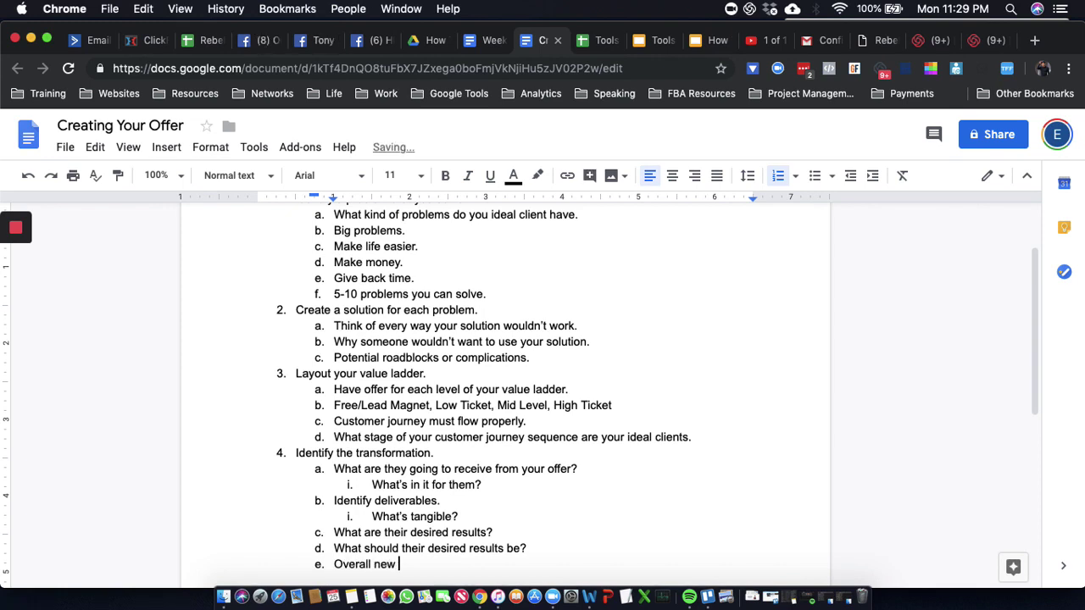
{"action": "type", "text": "identity."}
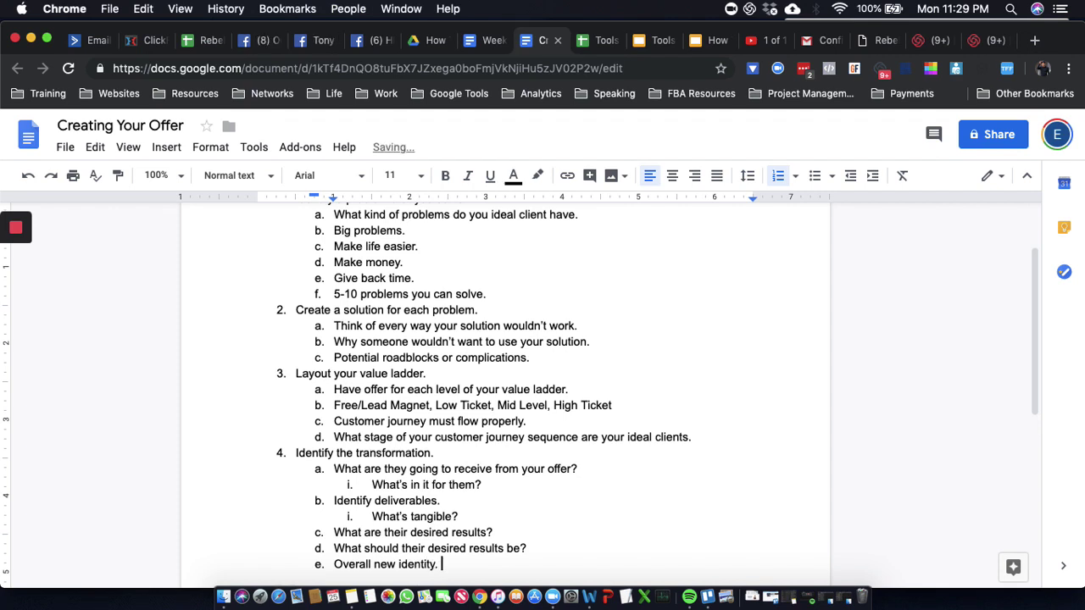
Add top-level numbered item 5 reading "Pick a name." with an indented sub-item a reading "Name should reflect desired transformation.".
{"action": "key", "text": "Return"}
{"action": "key", "text": "shift+Tab"}
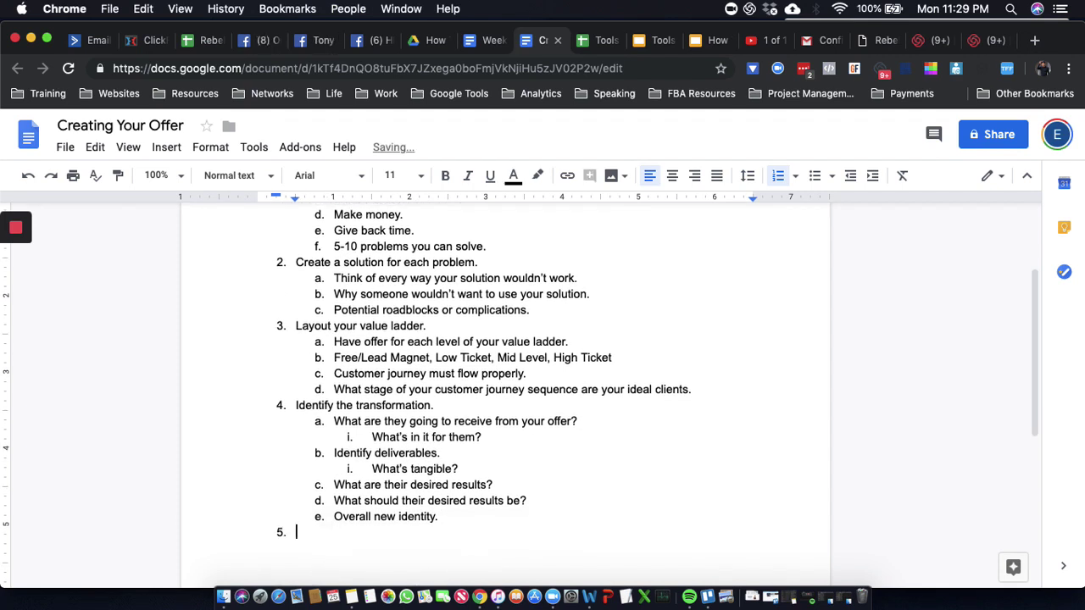
{"action": "type", "text": "Pick a name."}
{"action": "key", "text": "Return"}
{"action": "key", "text": "Tab"}
{"action": "type", "text": "Name should reflect desired transformation."}
Add sub-items b and c under item 5 reading "Problem solved." and "Solution easily identified.".
{"action": "key", "text": "Return"}
{"action": "type", "text": "Problem solved."}
{"action": "key", "text": "Return"}
{"action": "type", "text": "Solu;t"}
{"action": "key", "text": "BackSpace"}
{"action": "key", "text": "BackSpace"}
{"action": "key", "text": "BackSpace"}
{"action": "type", "text": "lu;t"}
{"action": "key", "text": "BackSpace"}
{"action": "key", "text": "BackSpace"}
{"action": "type", "text": "tion"}
{"action": "key", "text": "BackSpace"}
{"action": "key", "text": "BackSpace"}
{"action": "key", "text": "BackSpace"}
{"action": "key", "text": "BackSpace"}
{"action": "type", "text": "tion easily identified."}
Add sub-item d under item 5 reading "Be very clear and specific.".
{"action": "key", "text": "Return"}
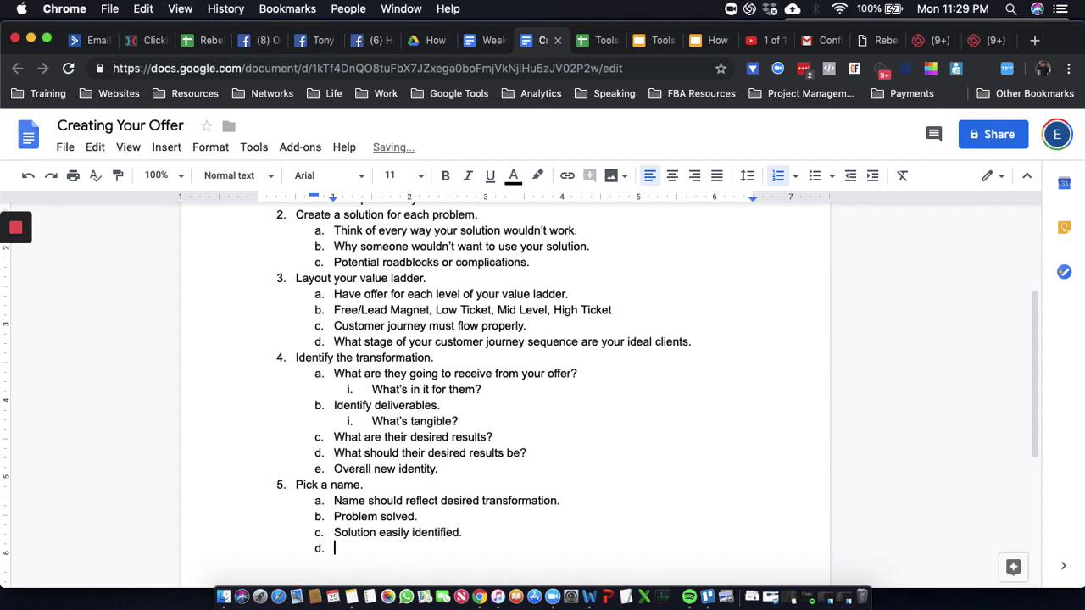
{"action": "type", "text": "Be "}
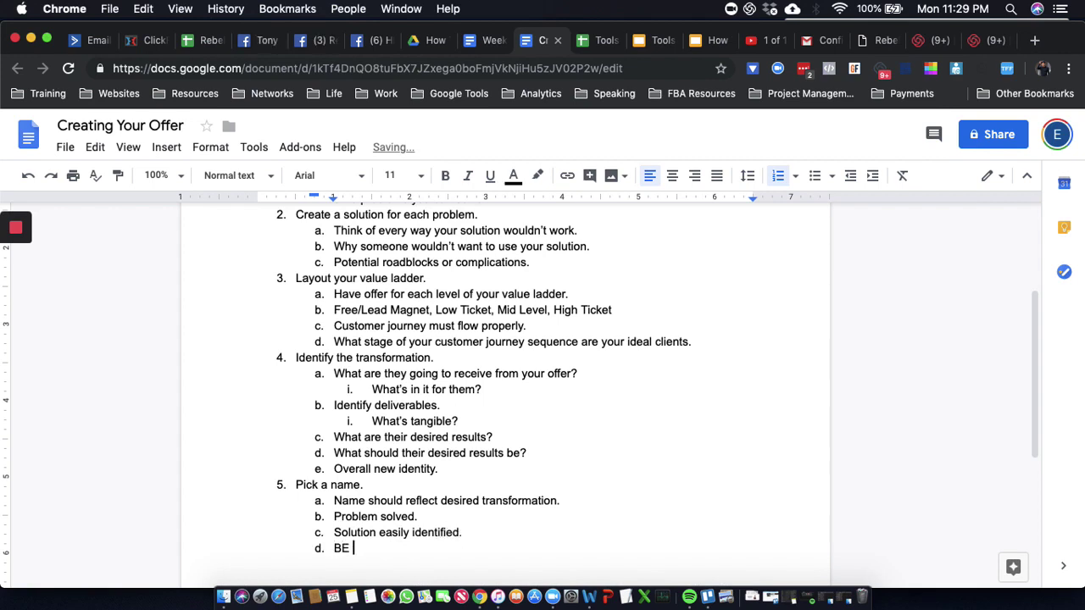
{"action": "type", "text": "very clear and speicific"}
{"action": "key", "text": "BackSpace"}
{"action": "key", "text": "BackSpace"}
{"action": "key", "text": "BackSpace"}
{"action": "key", "text": "BackSpace"}
{"action": "key", "text": "BackSpace"}
{"action": "key", "text": "BackSpace"}
{"action": "type", "text": "cific"}
{"action": "key", "text": "BackSpace"}
{"action": "key", "text": "BackSpace"}
{"action": "key", "text": "BackSpace"}
{"action": "key", "text": "BackSpace"}
{"action": "key", "text": "BackSpace"}
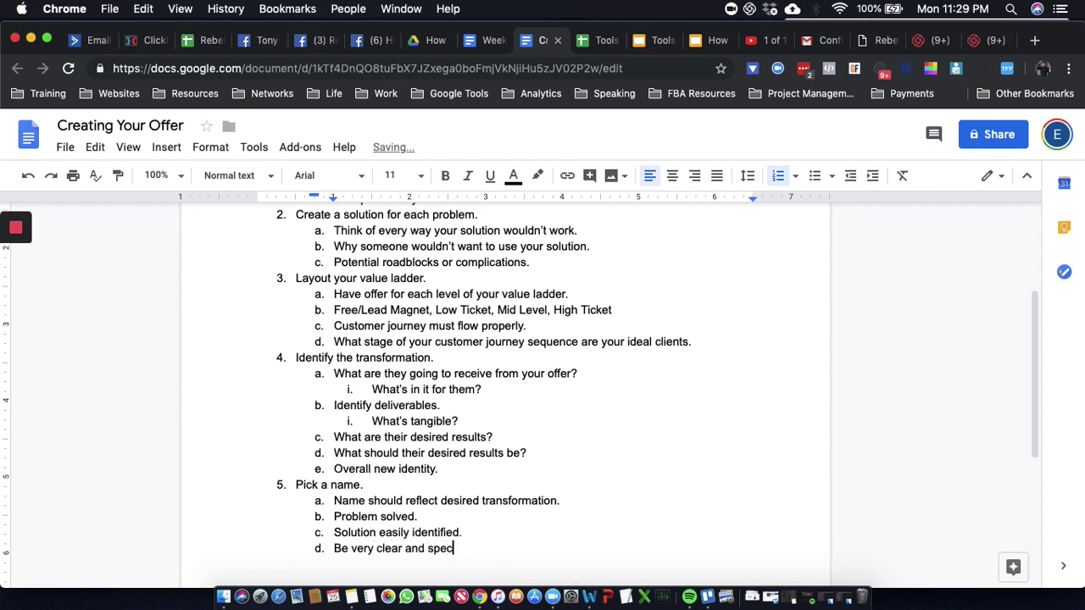
{"action": "type", "text": "cific."}
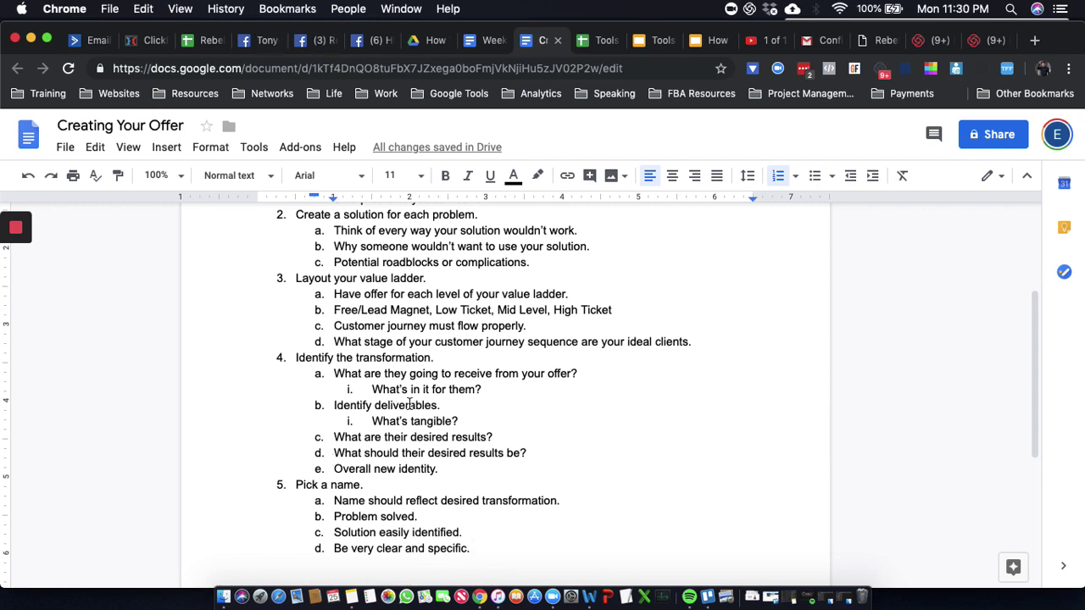
{"action": "scroll", "coordinate": [427, 413], "scroll_direction": "up", "scroll_amount": 5}
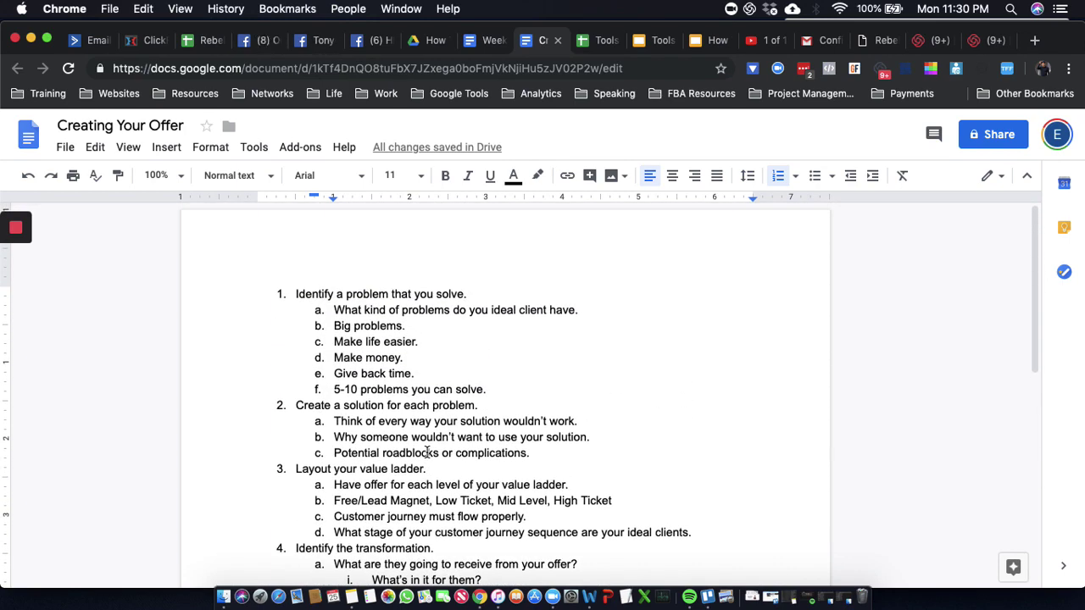
{"action": "scroll", "coordinate": [427, 453], "scroll_direction": "down", "scroll_amount": 10}
{"action": "scroll", "coordinate": [427, 454], "scroll_direction": "up", "scroll_amount": 6}
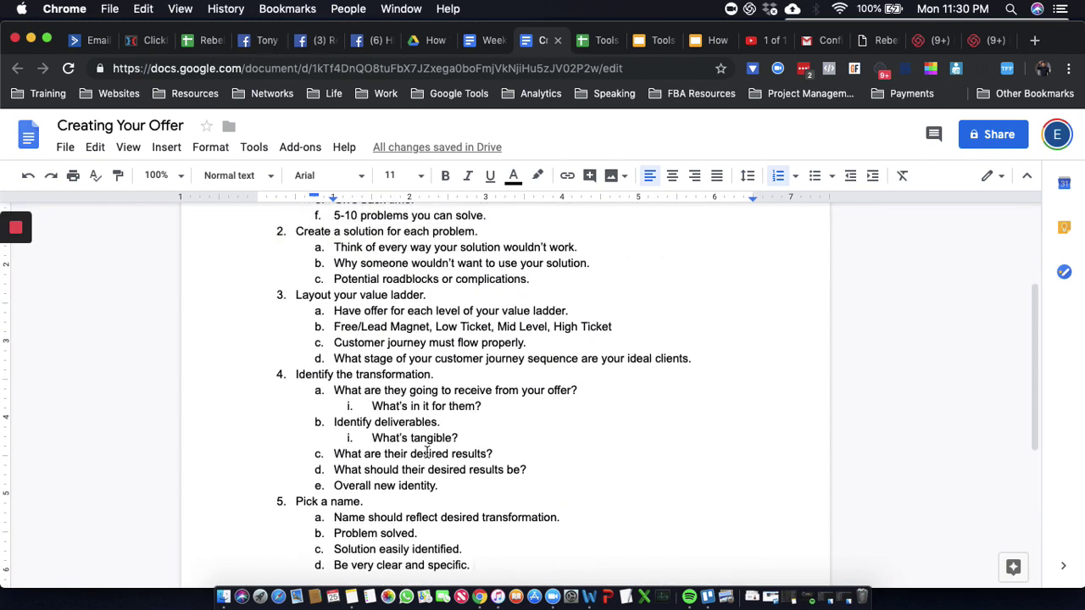